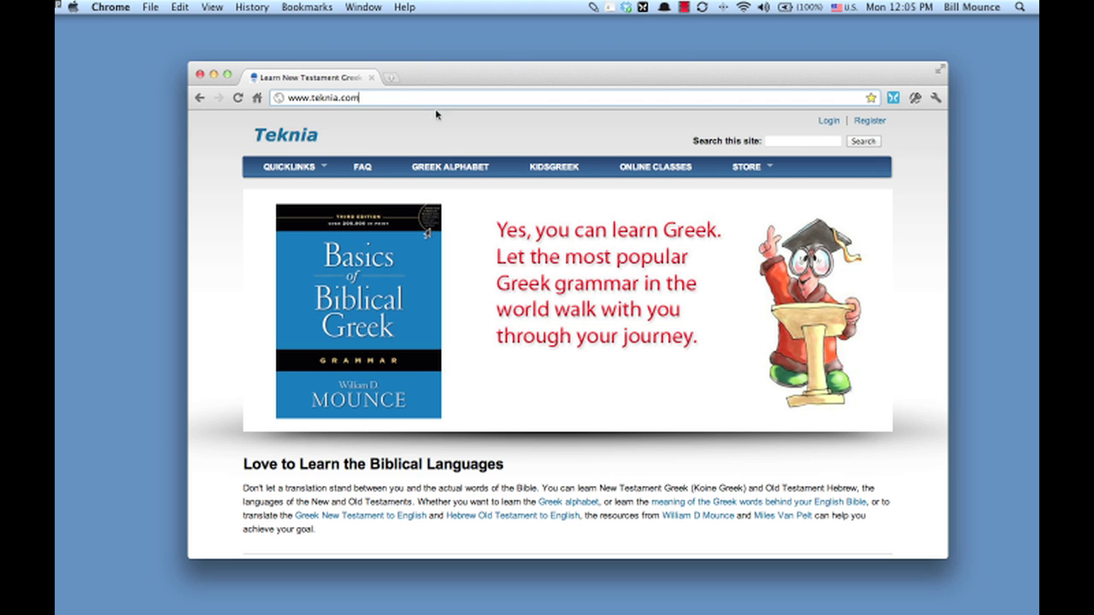
Step: Open the Class Orientation page of The Biblical Greek Primer from the site's online classes
click(652, 169)
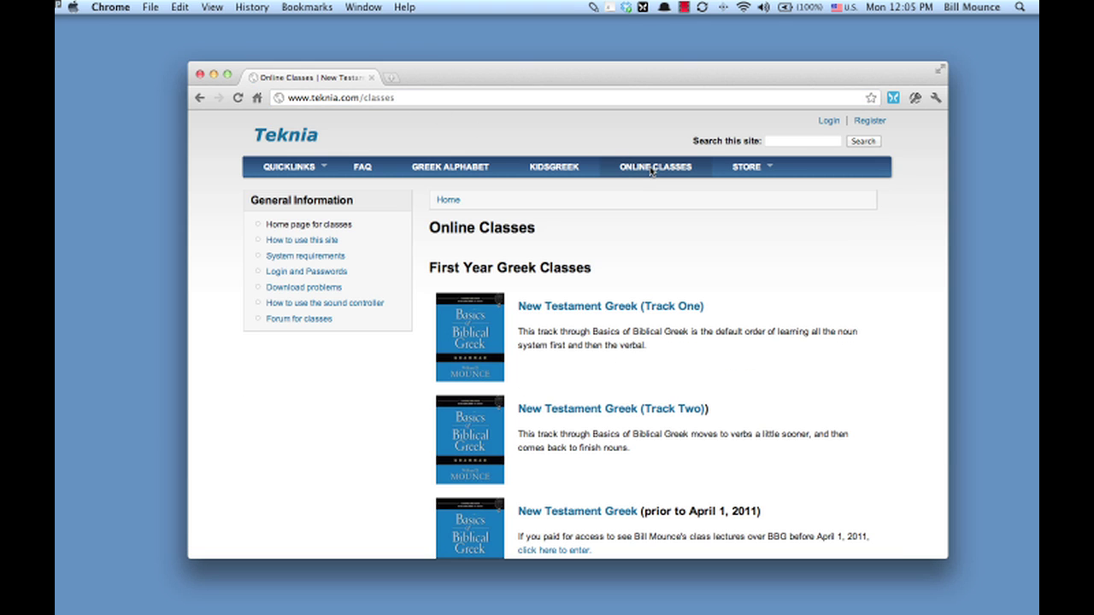
scroll(675, 398, down, 5)
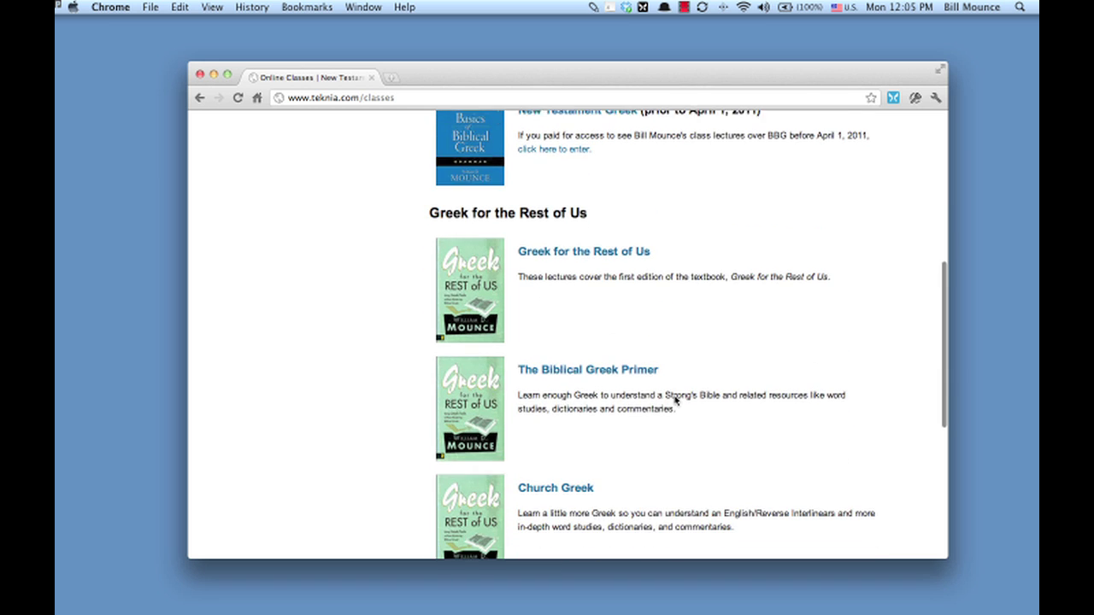
click(635, 376)
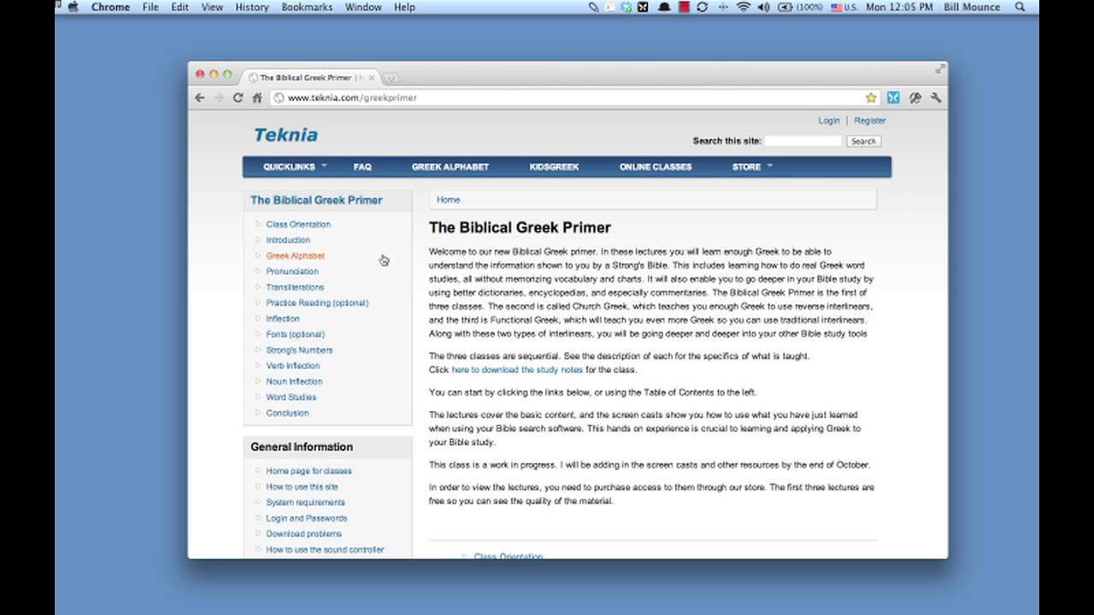
click(323, 227)
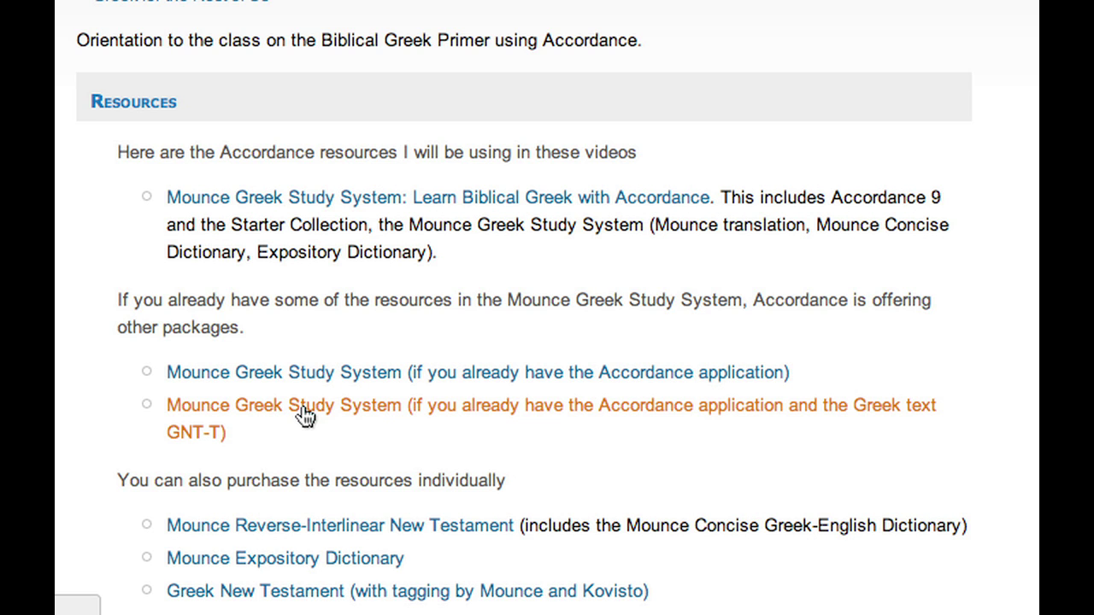
Step: Review the class's Accordance resources and view the store page of the abridged New International Dictionary of New Testament Theology, closing it when done
scroll(78, 434, down, 10)
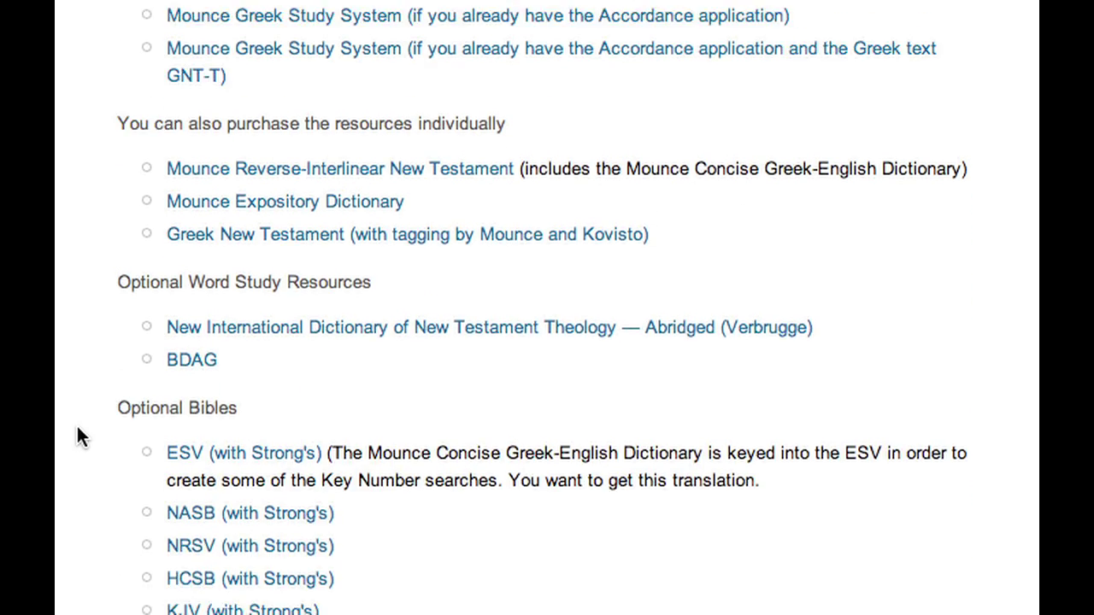
scroll(94, 256, up, 2)
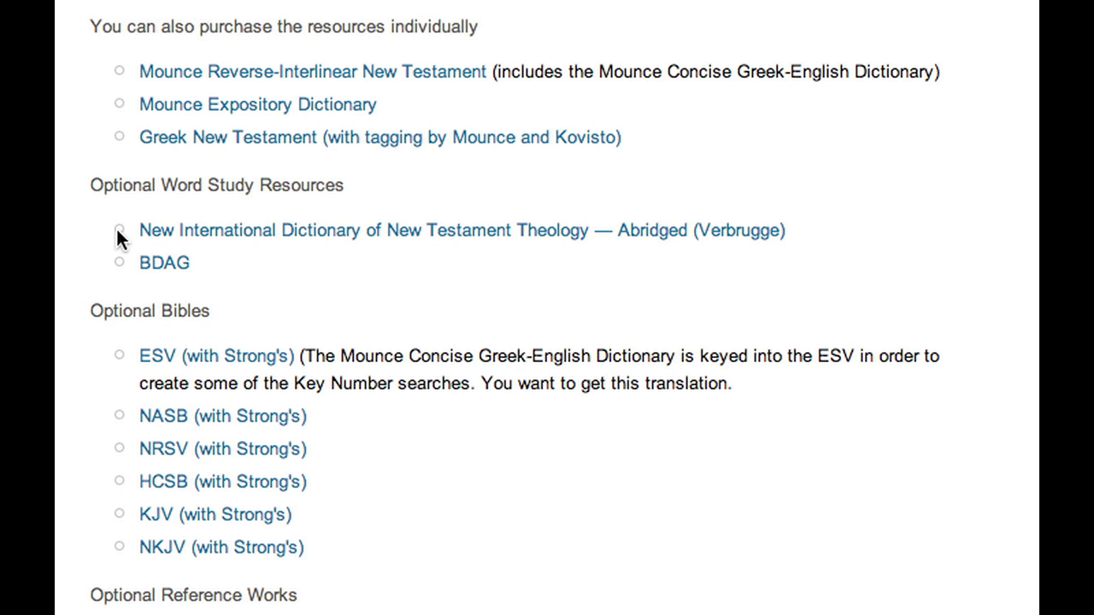
click(188, 246)
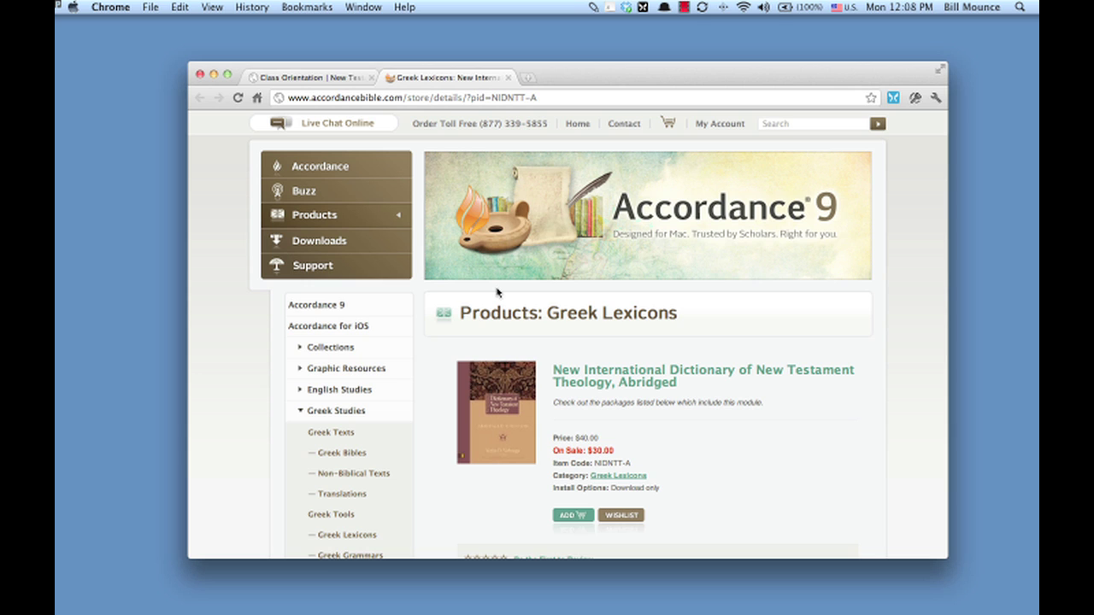
key(super+w)
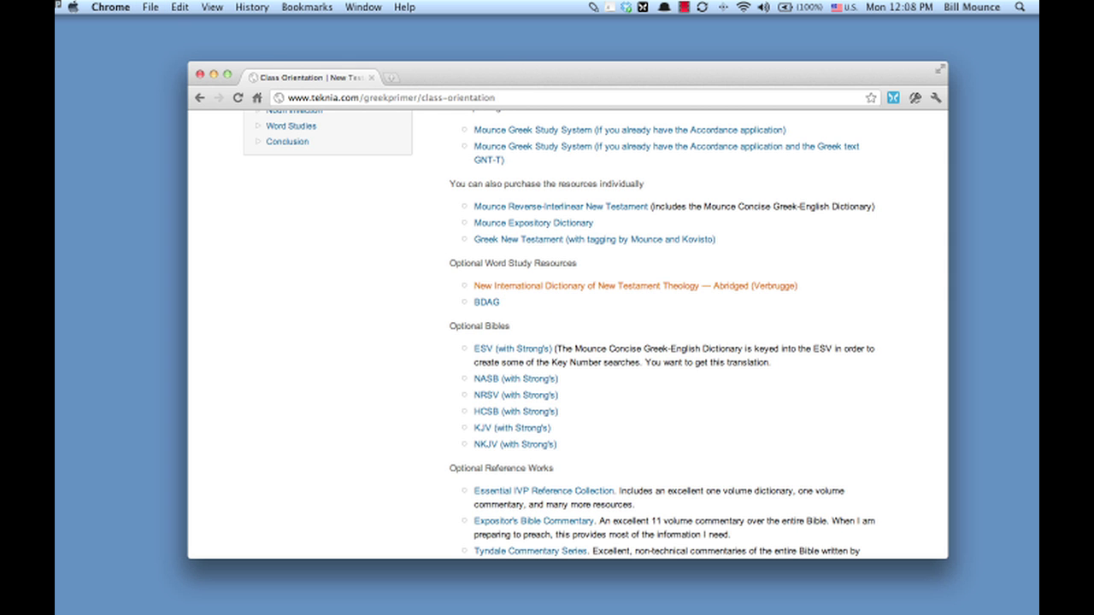
Step: View the store pages of BDAG and the ESV with Strong's, closing each one to return to the class page
click(485, 304)
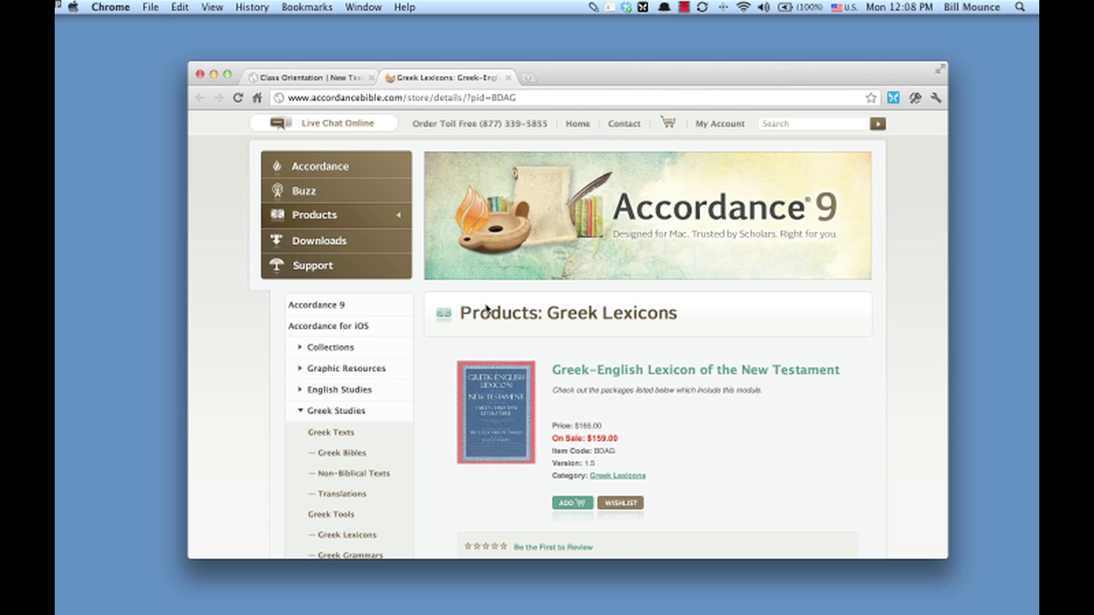
key(super+w)
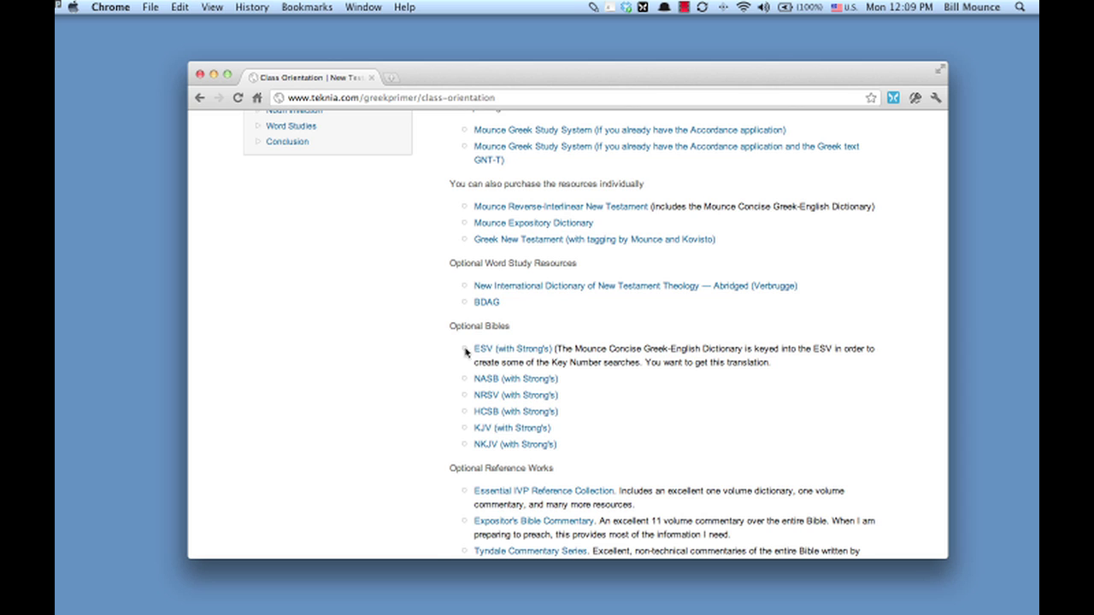
click(526, 351)
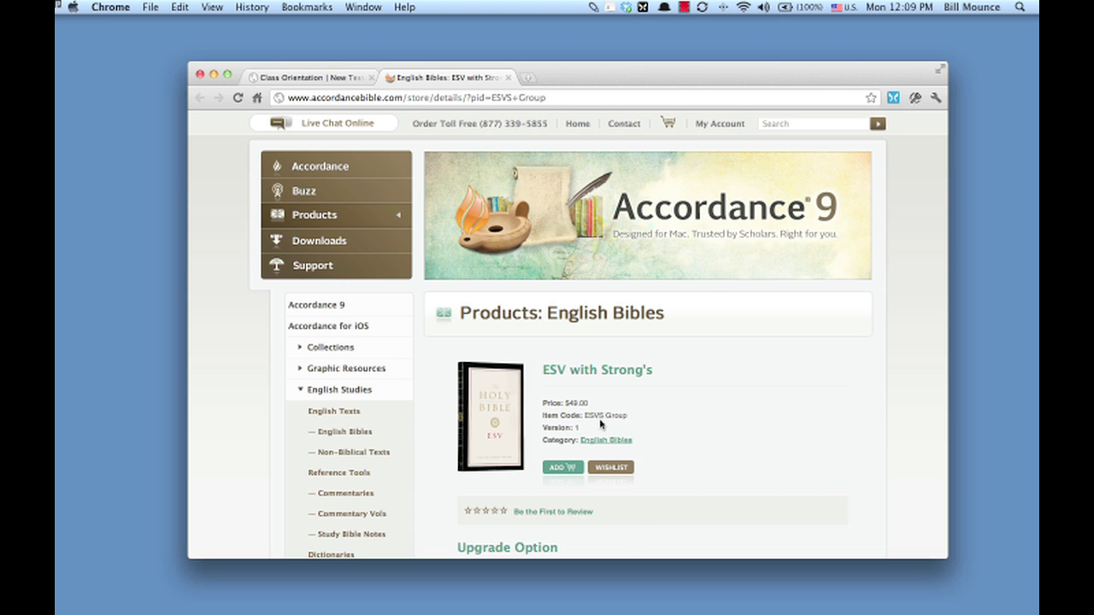
key(super+w)
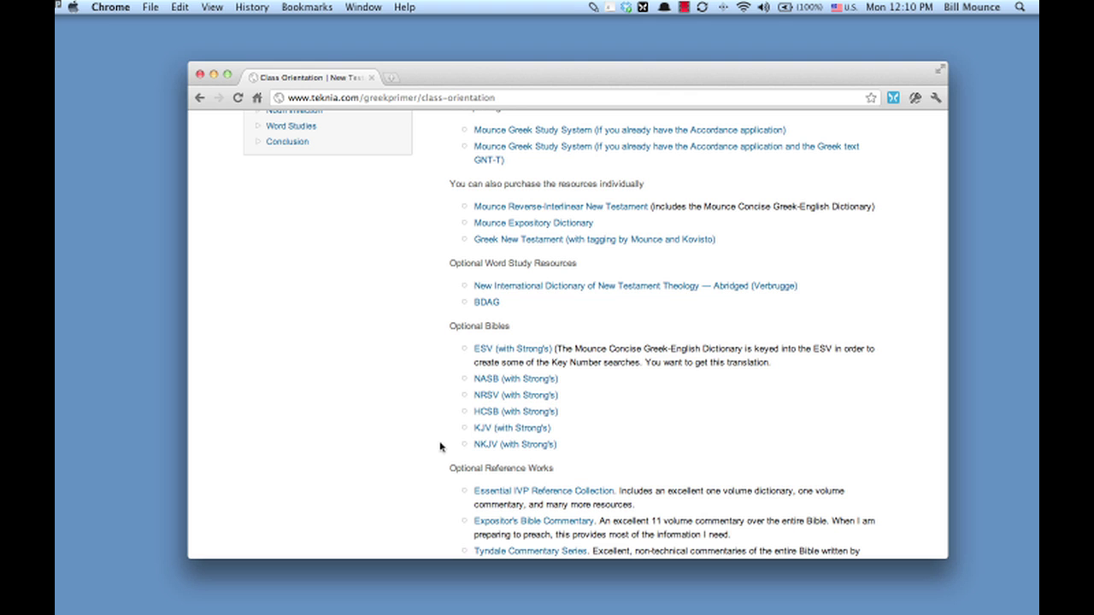
Step: Examine the included modules on the Essential IVP Reference Collection's store page and return to the class page
scroll(440, 446, up, 2)
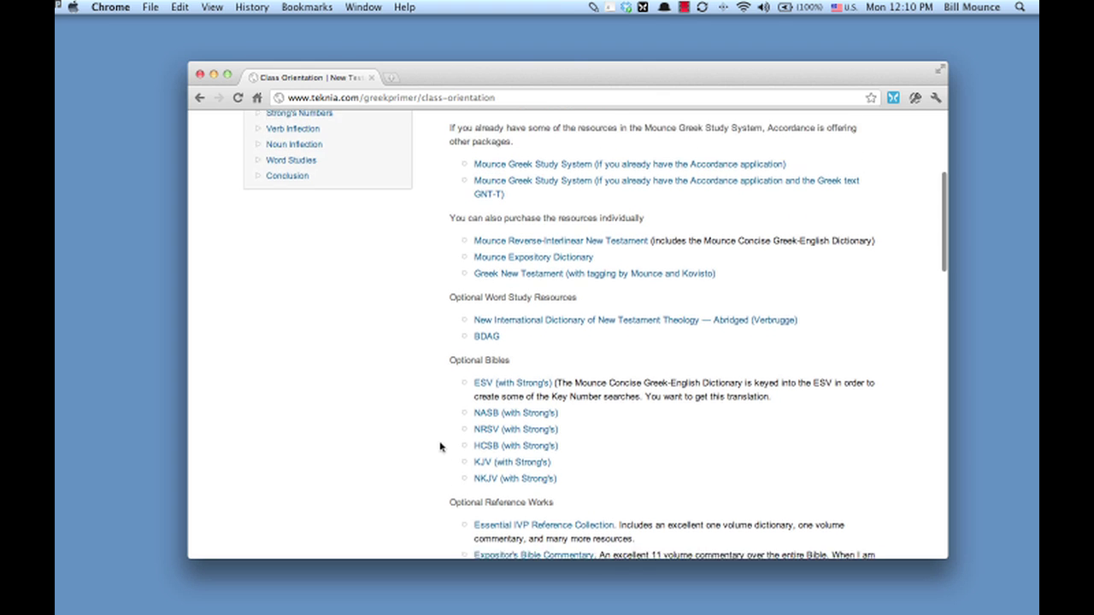
scroll(440, 446, down, 5)
scroll(440, 446, down, 3)
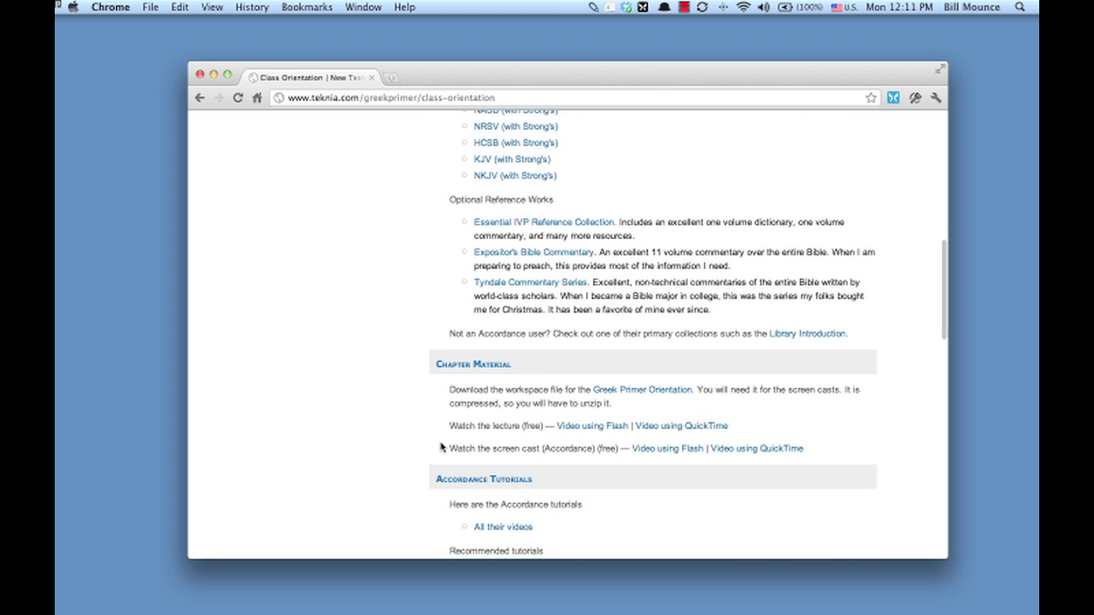
scroll(441, 447, down, 3)
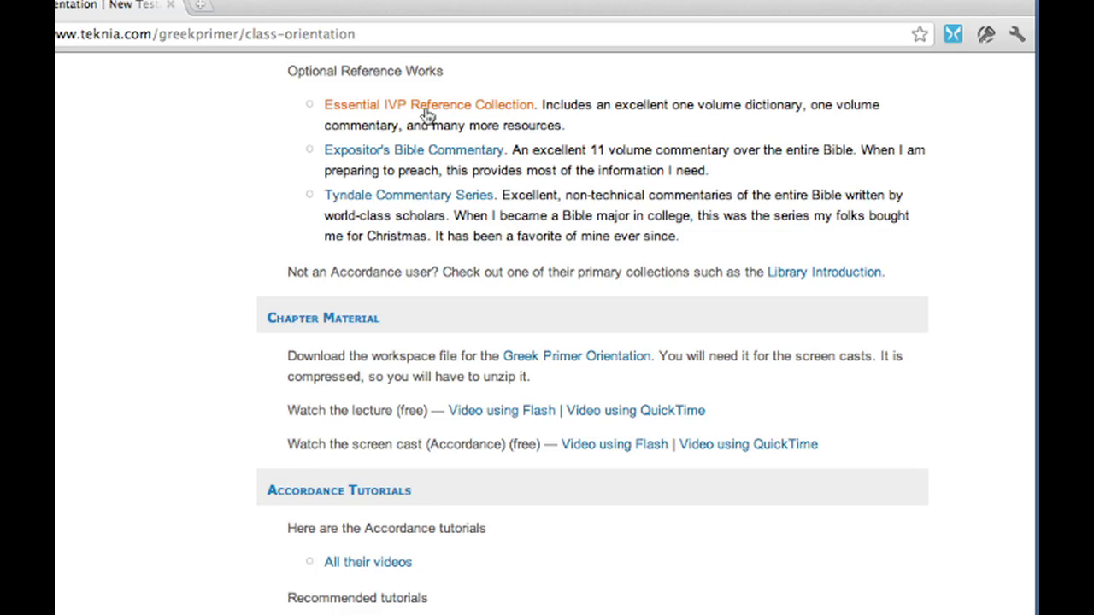
click(312, 65)
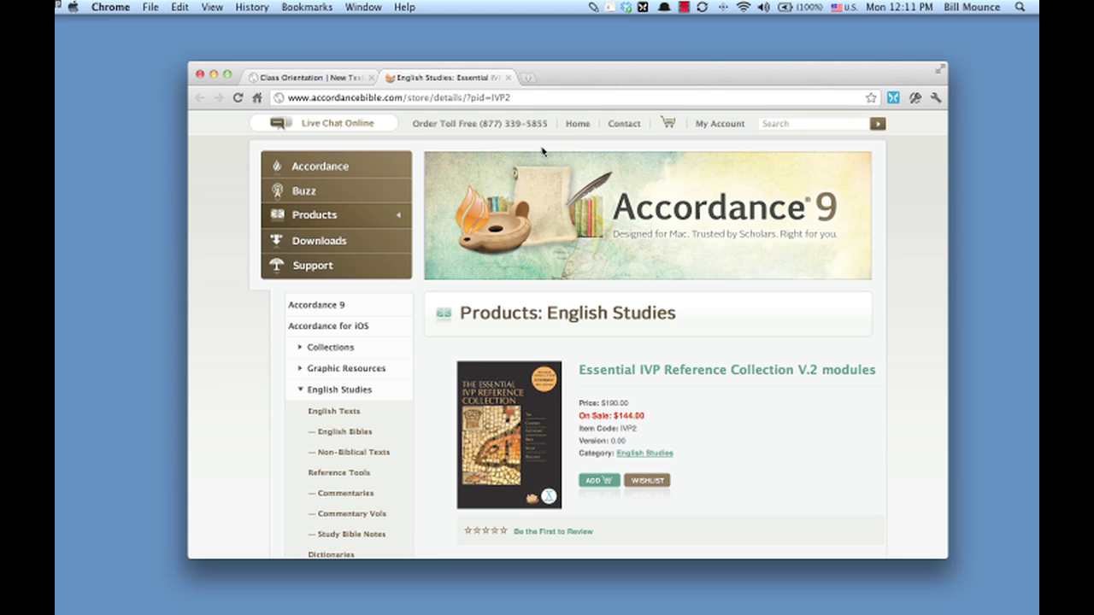
scroll(542, 151, down, 10)
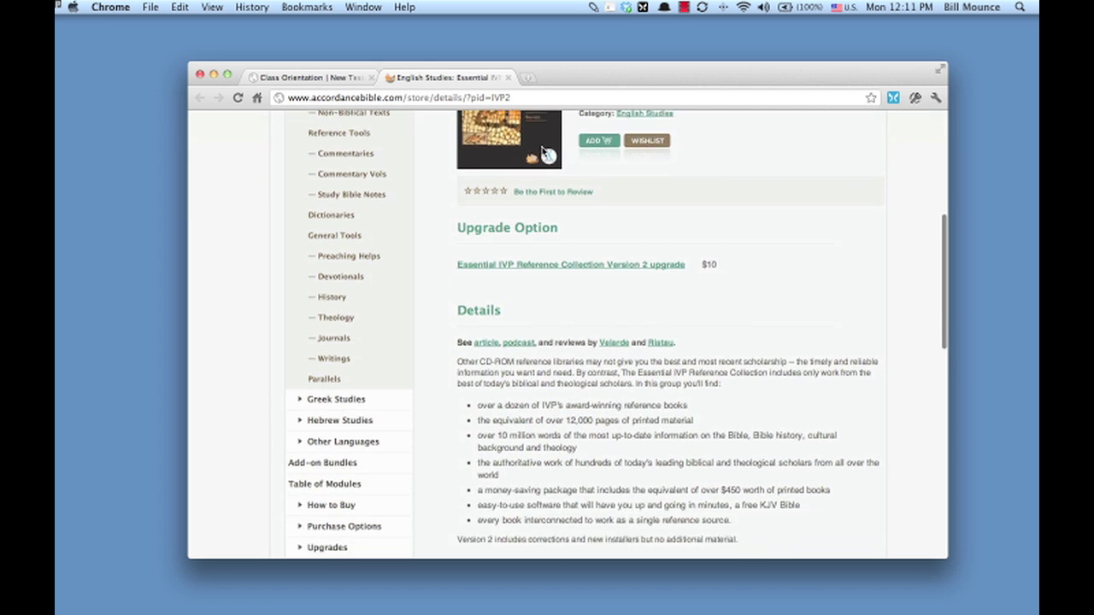
scroll(542, 152, down, 12)
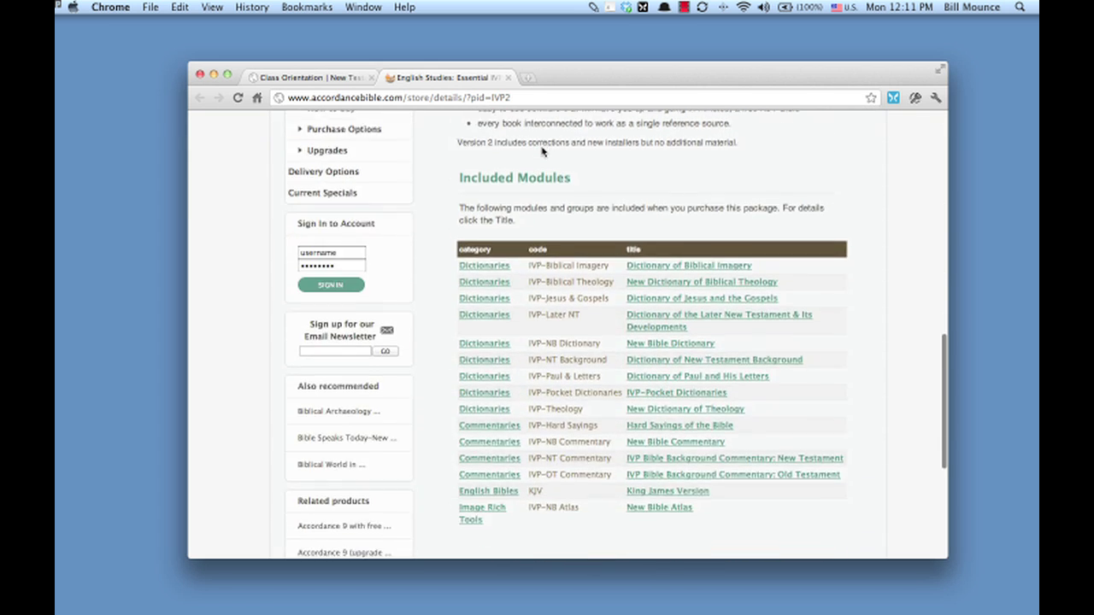
scroll(542, 151, down, 2)
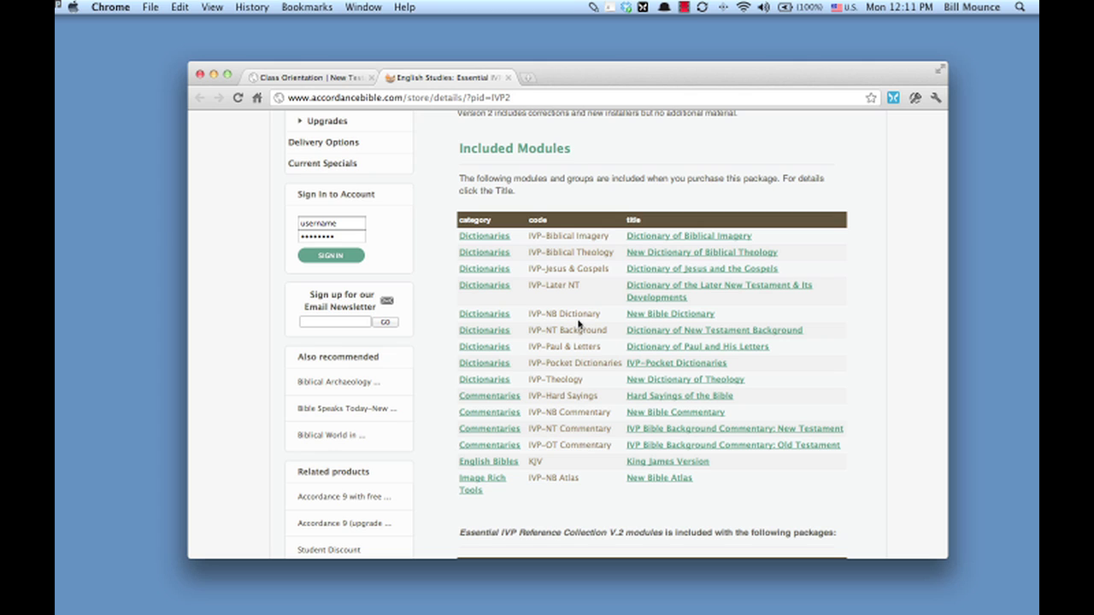
key(super+w)
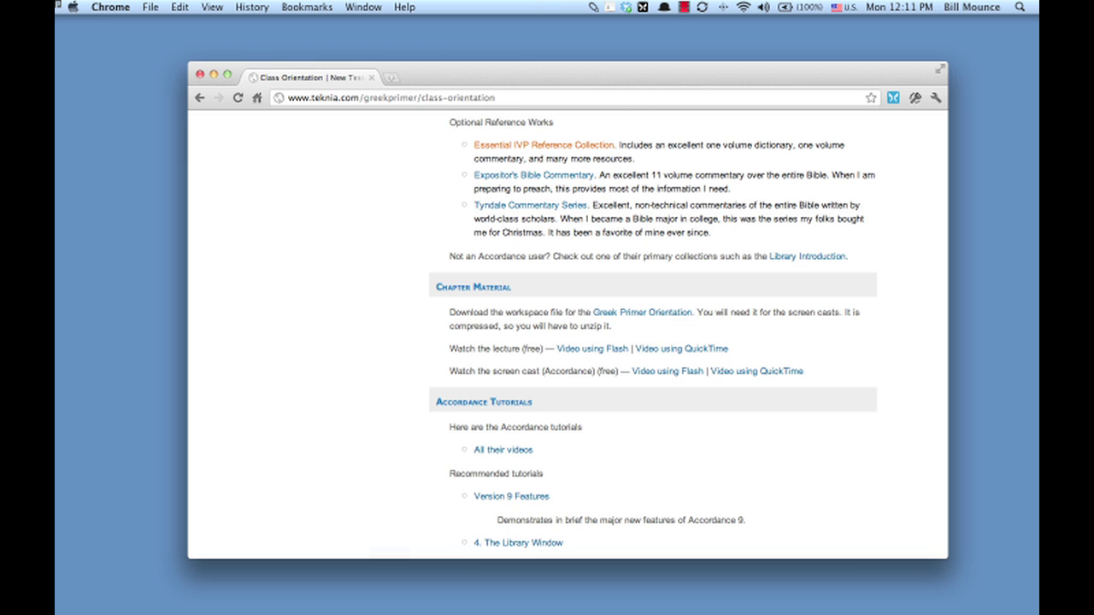
Step: View the store pages of the Expositor's Bible Commentary and the Tyndale Commentary Series, closing each one to return to the class page
click(532, 175)
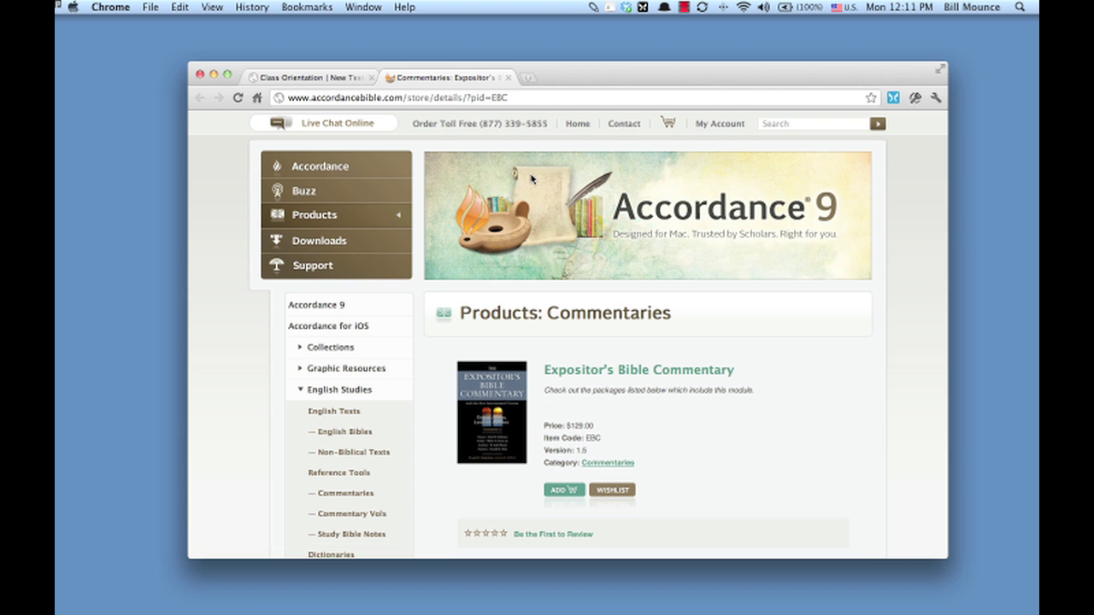
key(super+w)
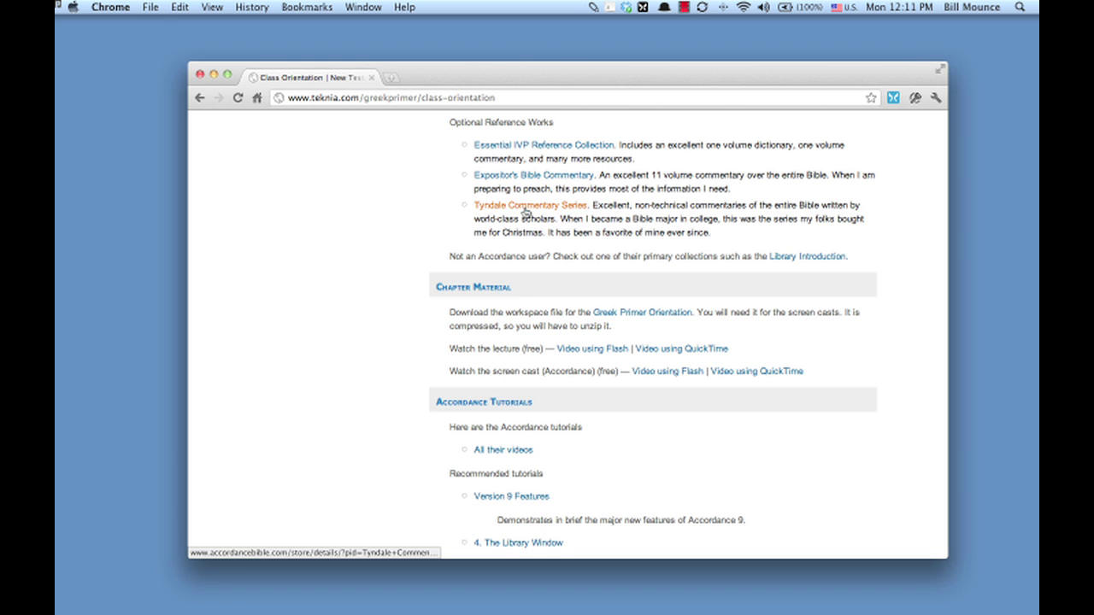
click(525, 206)
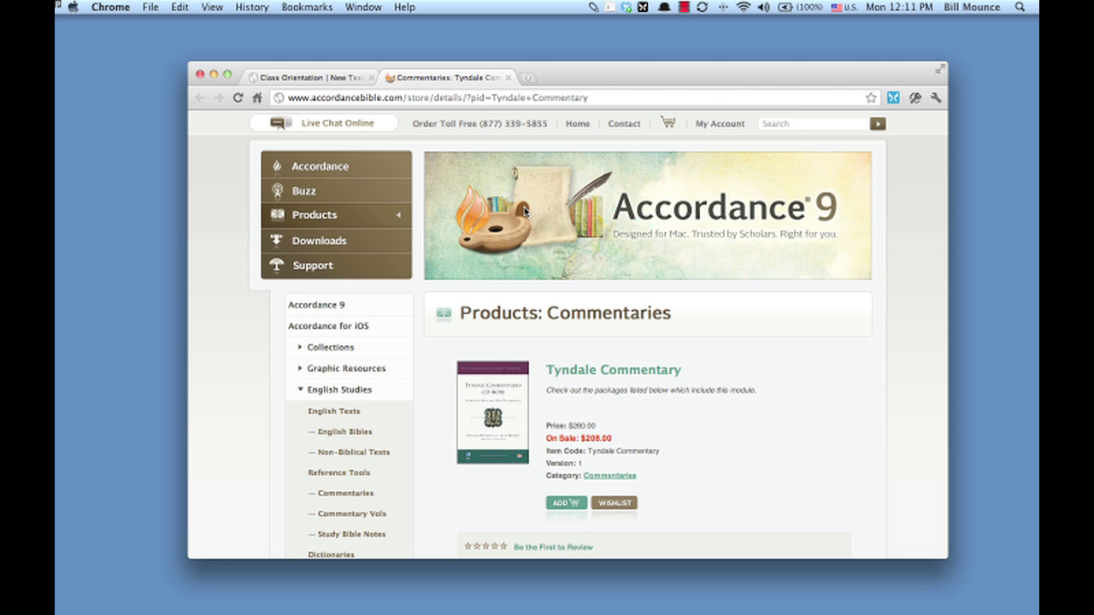
key(super+w)
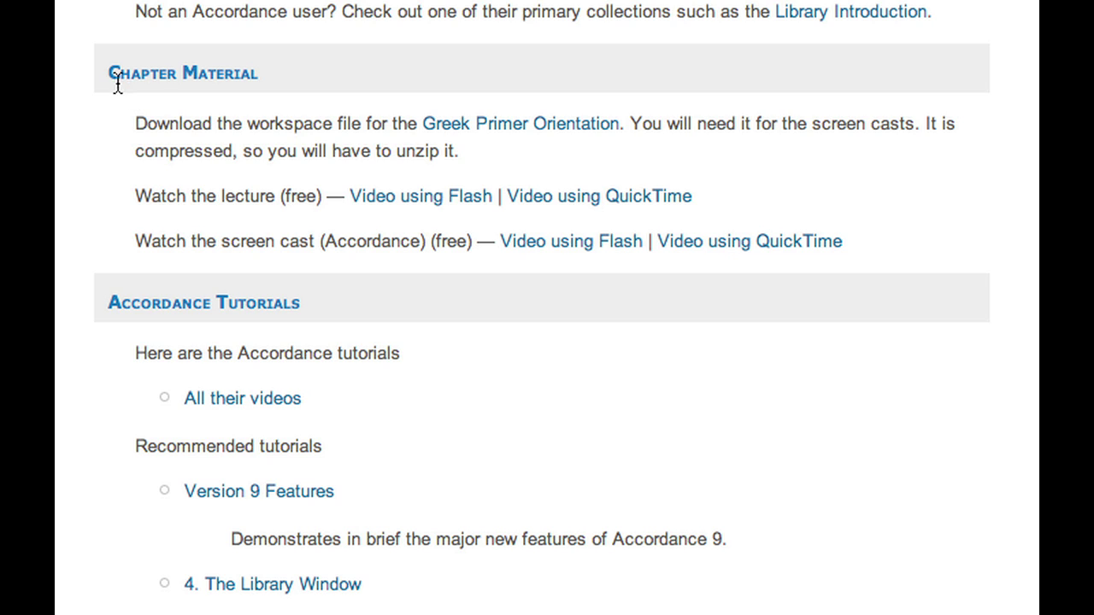
Step: Download the Greek Primer Orientation workspace file from the chapter material, saving GreekPrimerOrientation.zip to the Desktop
click(512, 121)
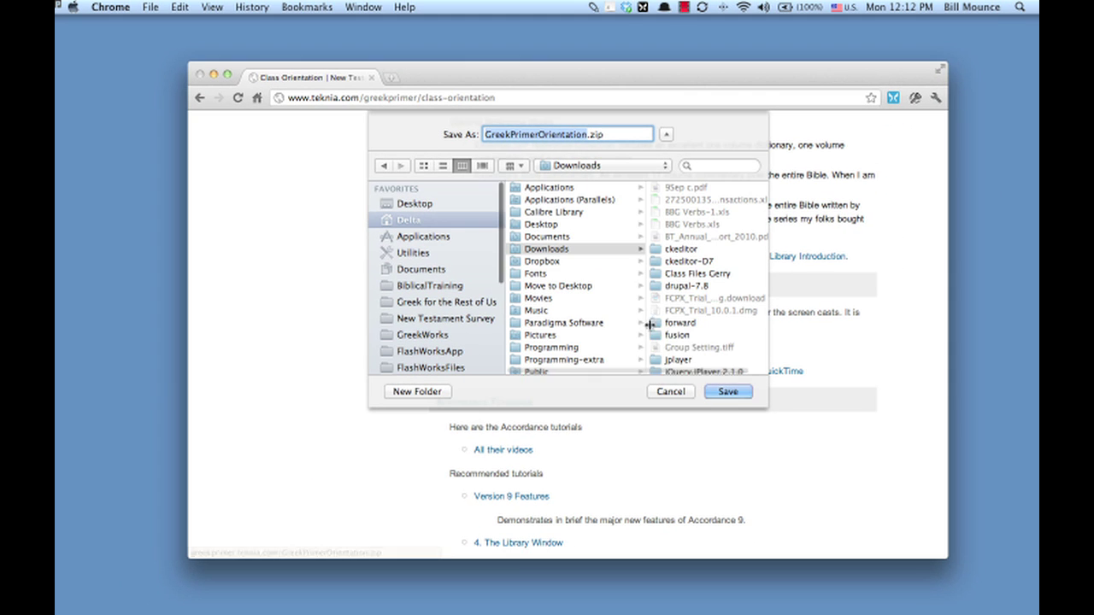
key(super+shift+d)
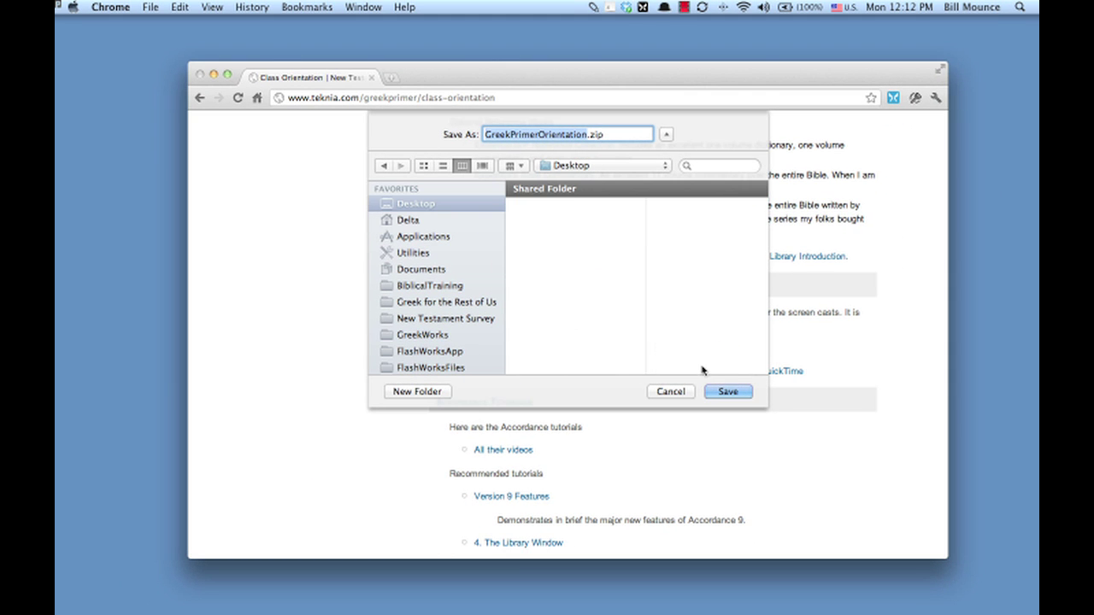
click(727, 392)
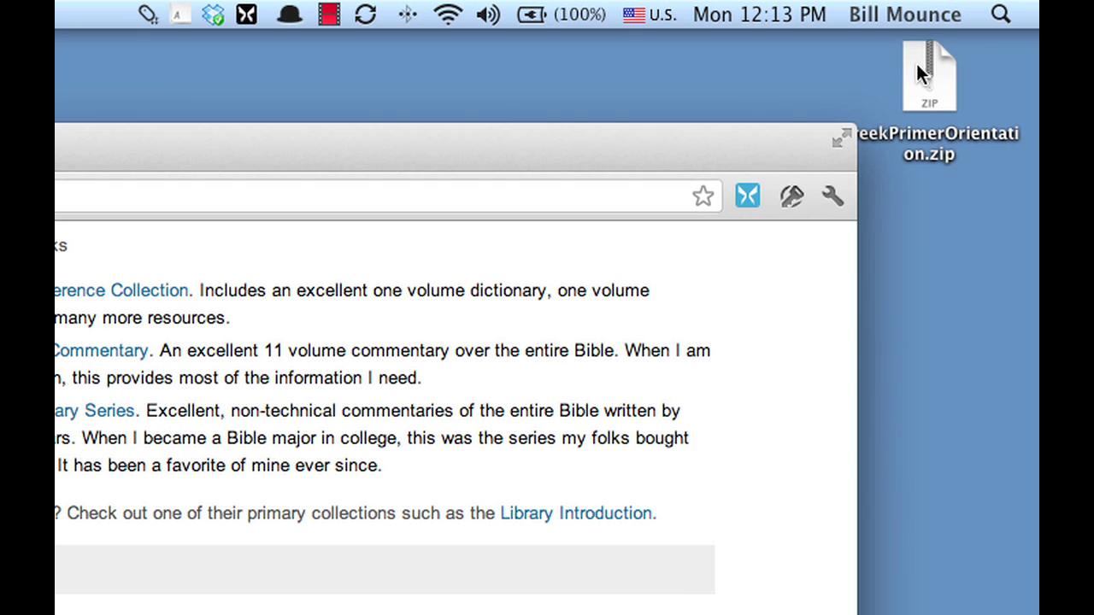
Step: Unzip GreekPrimerOrientation.zip on the Desktop and move the zip archive to the Trash
double_click(917, 62)
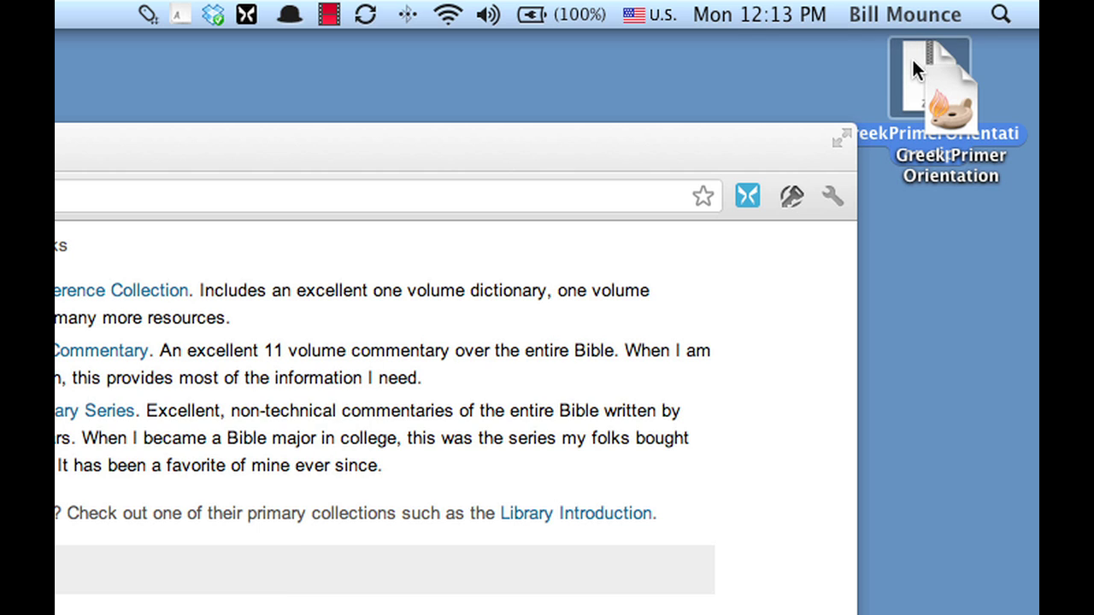
key(super+BackSpace)
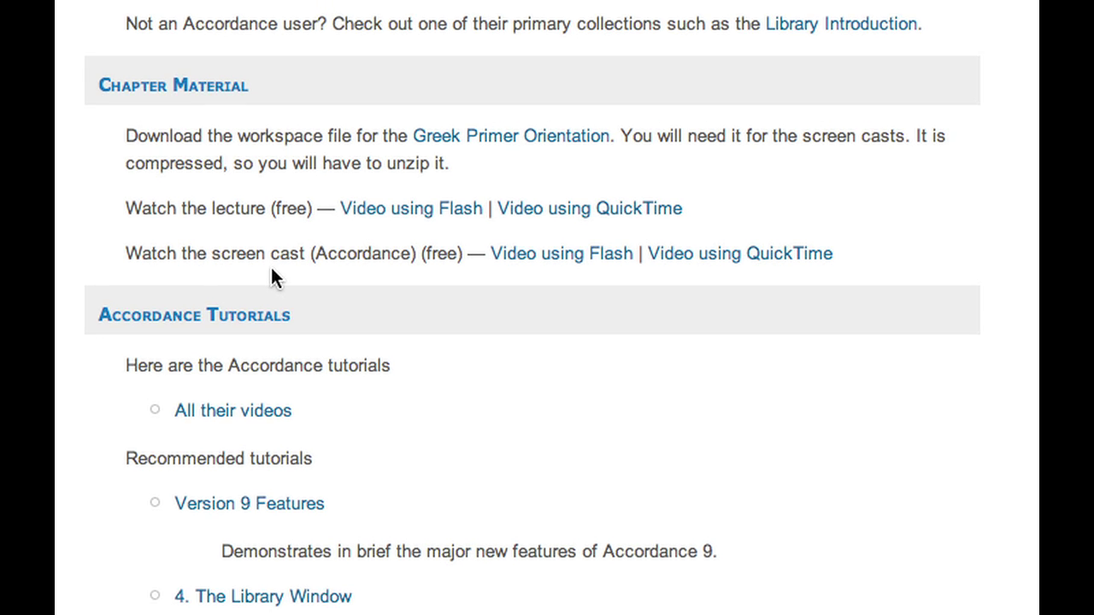
Step: Look over the recommended Accordance tutorials and open the Greek Primer Orientation workspace from the Desktop in Accordance
scroll(256, 465, down, 10)
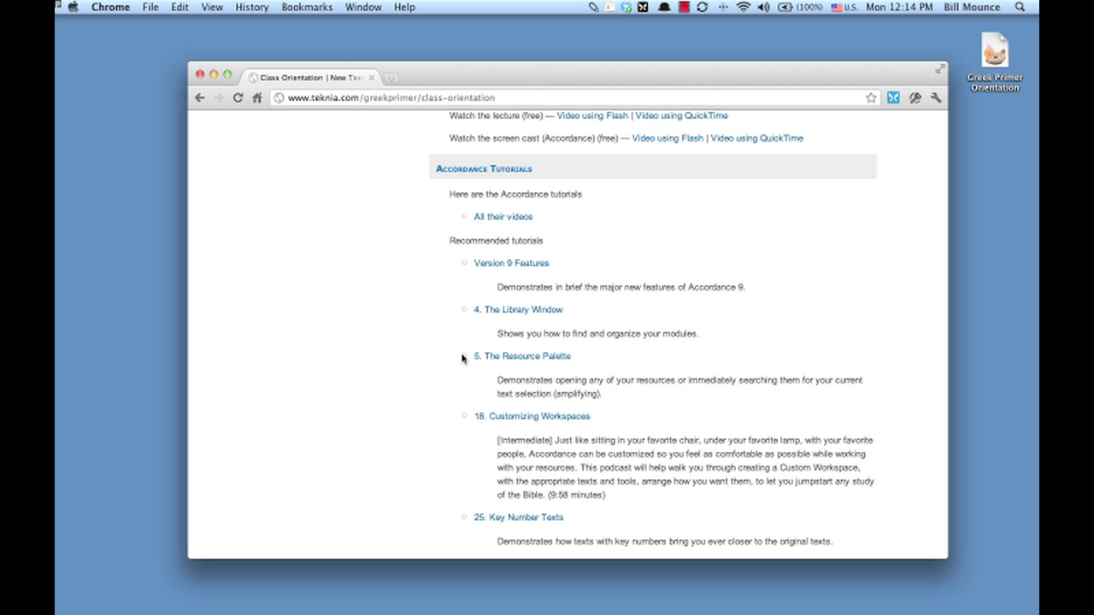
double_click(995, 53)
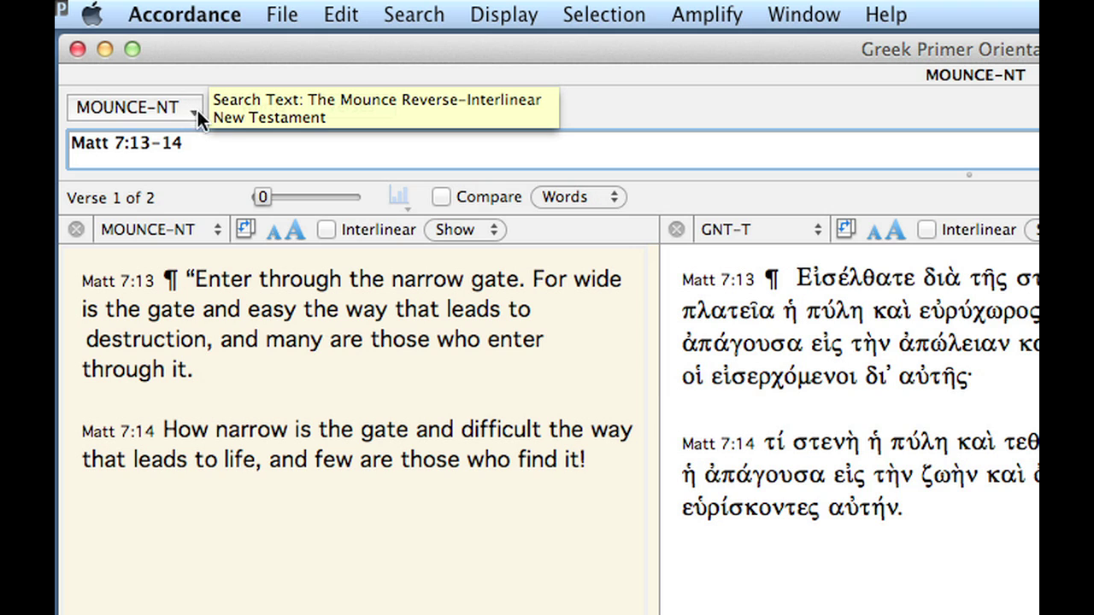
Step: Move the MOUNCE-NT pane between GNT-T and ESVS, and switch the GNT-T pane to horizontal orientation with a slightly reduced height
mouse_move(398, 139)
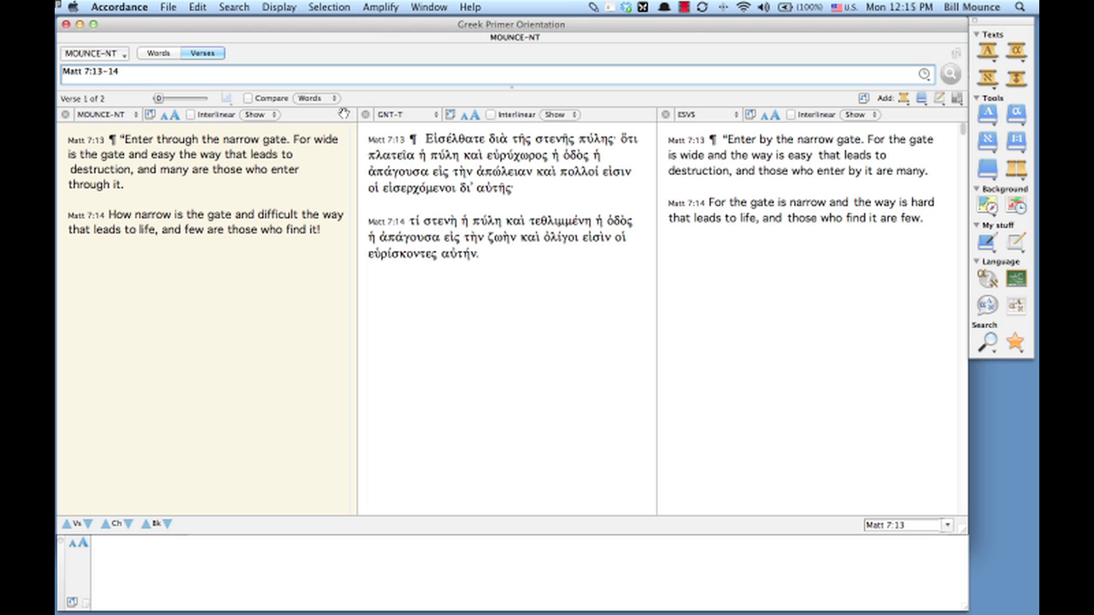
drag(302, 115, 622, 121)
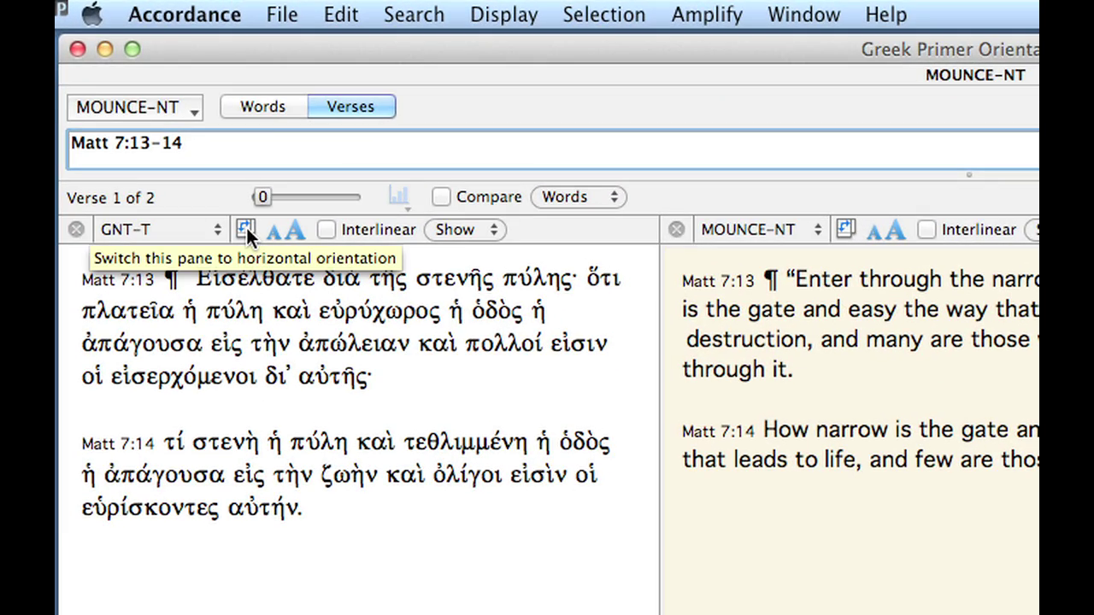
click(245, 227)
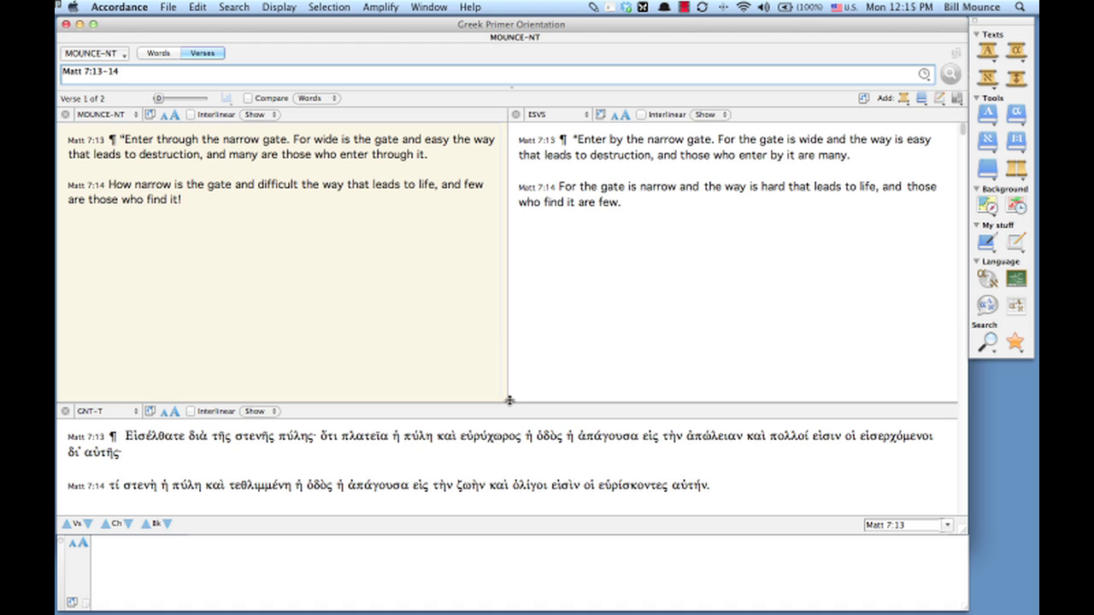
mouse_move(507, 399)
mouse_down()
mouse_move(508, 386)
mouse_move(504, 417)
mouse_up()
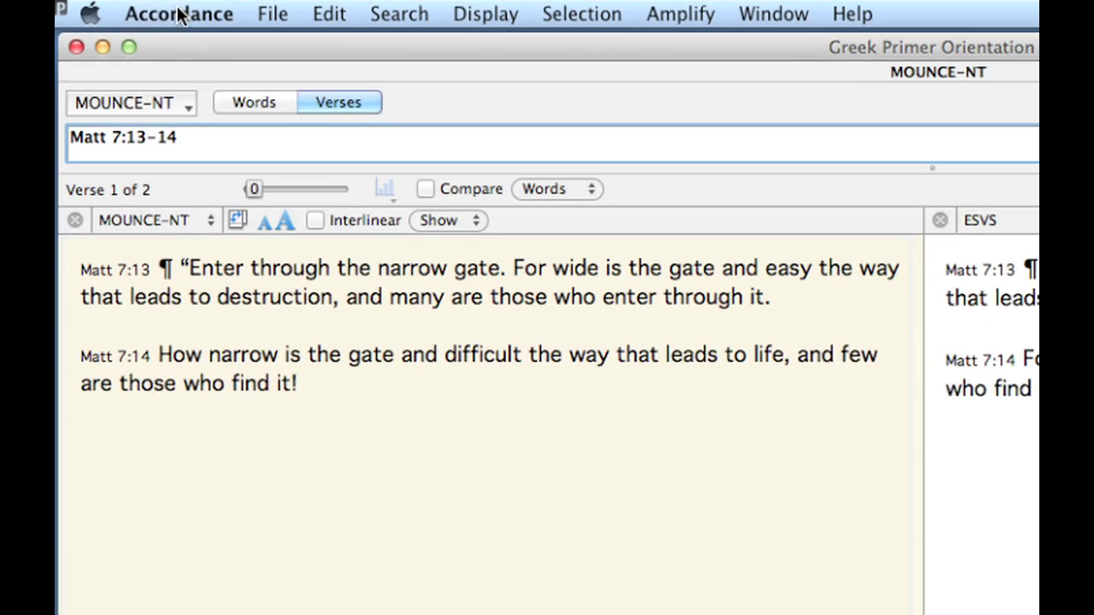
Step: Open the preferences and review the General startup and amplify options as well as the Appearance settings
click(120, 8)
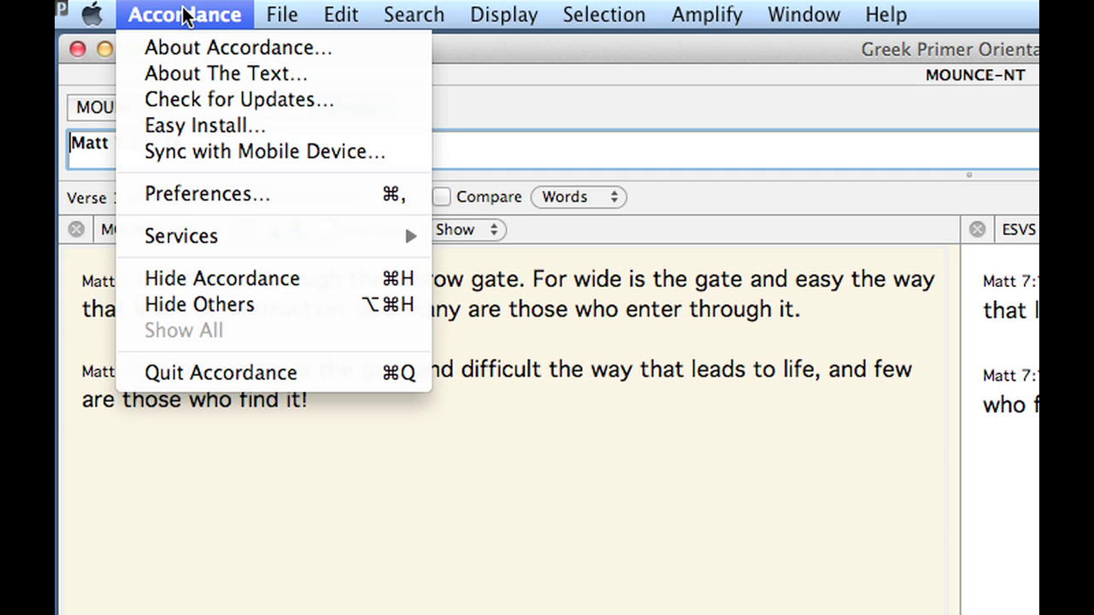
click(354, 196)
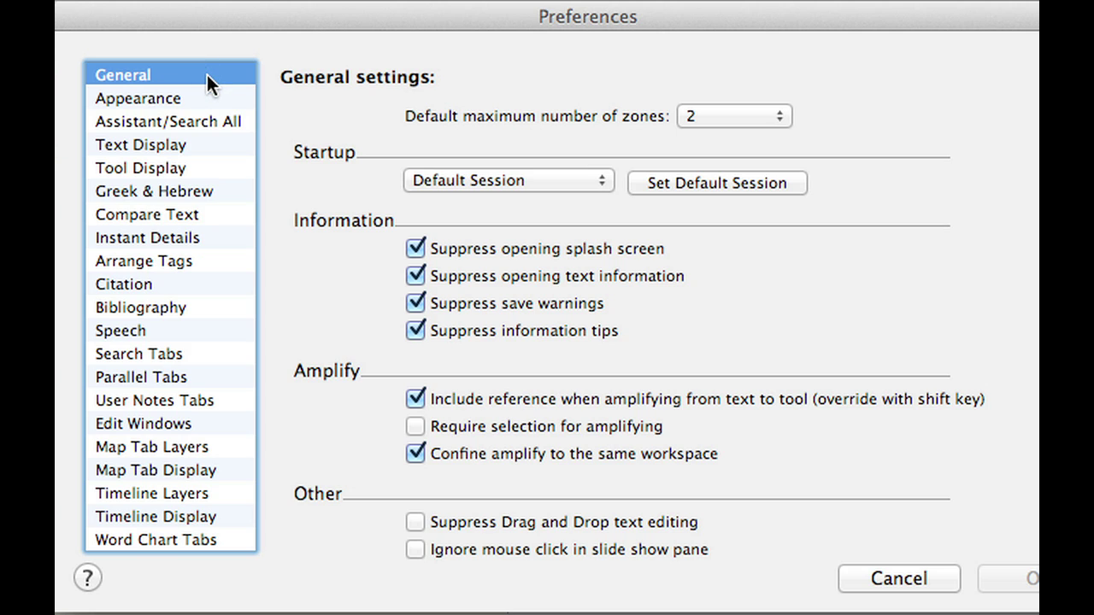
click(595, 185)
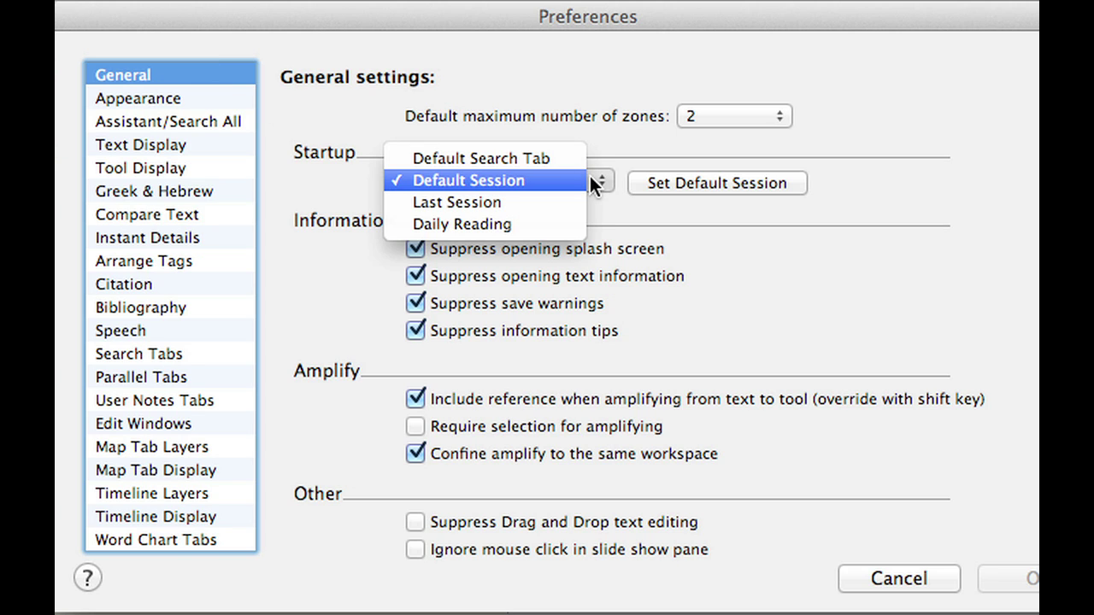
click(591, 176)
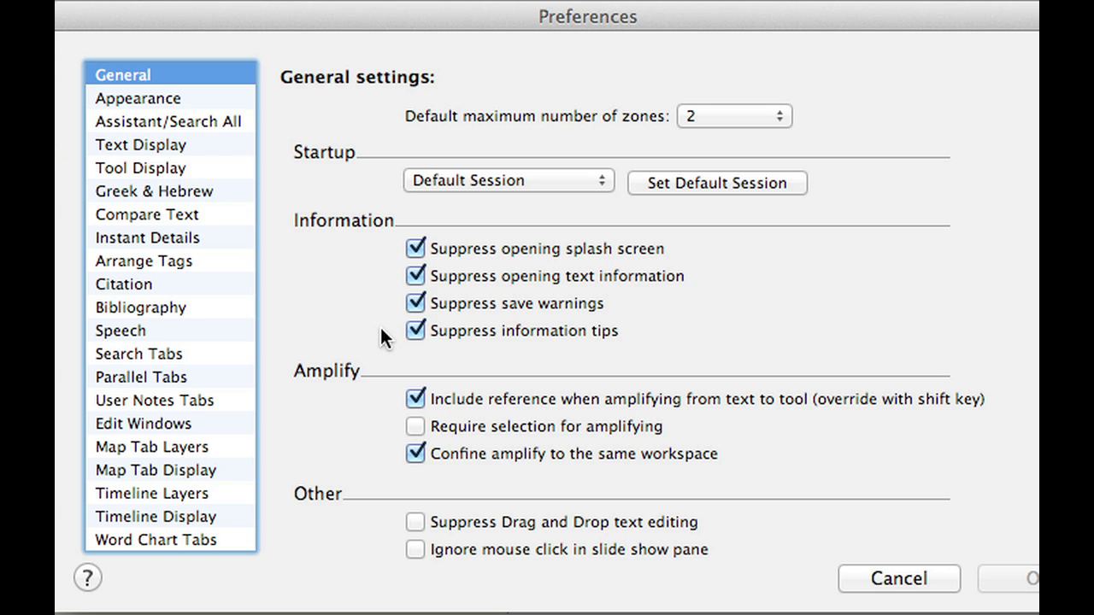
click(414, 425)
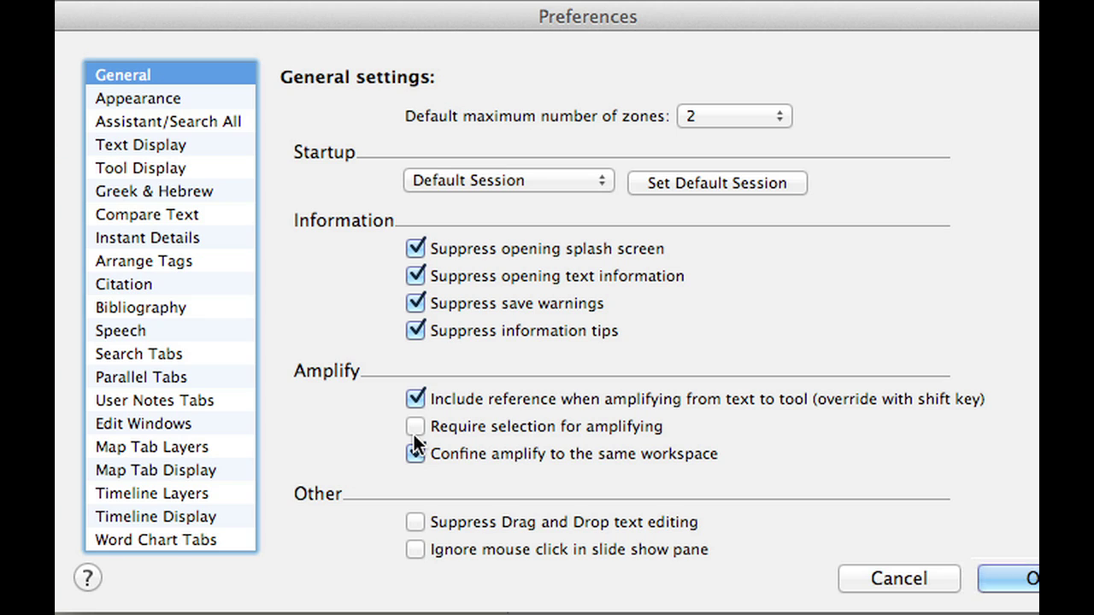
click(203, 101)
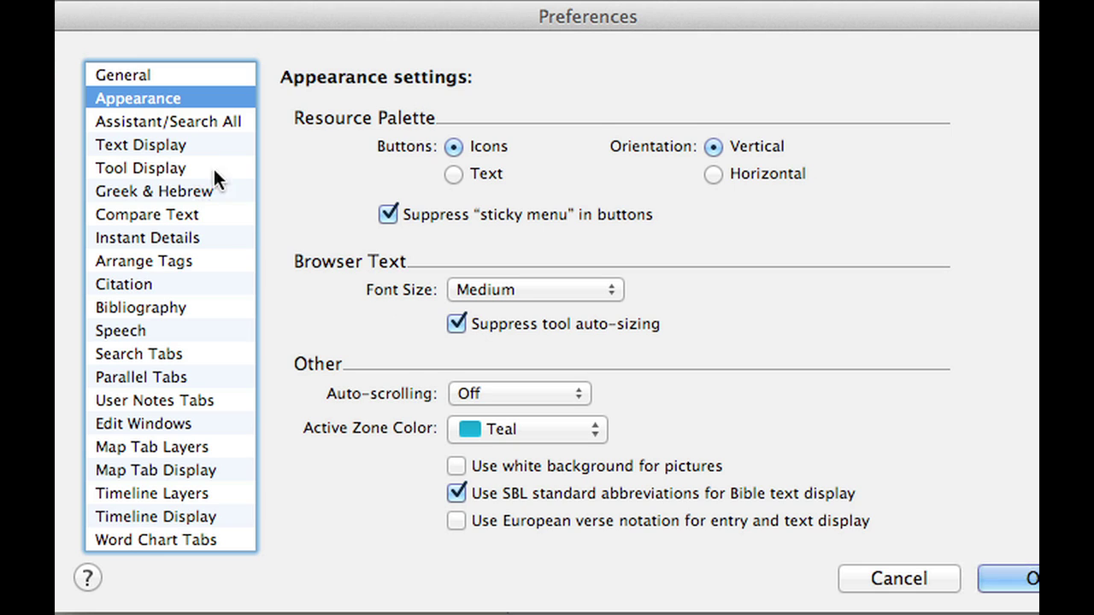
Step: Set the default text display for all Bible texts to a White background with 26% leading
click(198, 144)
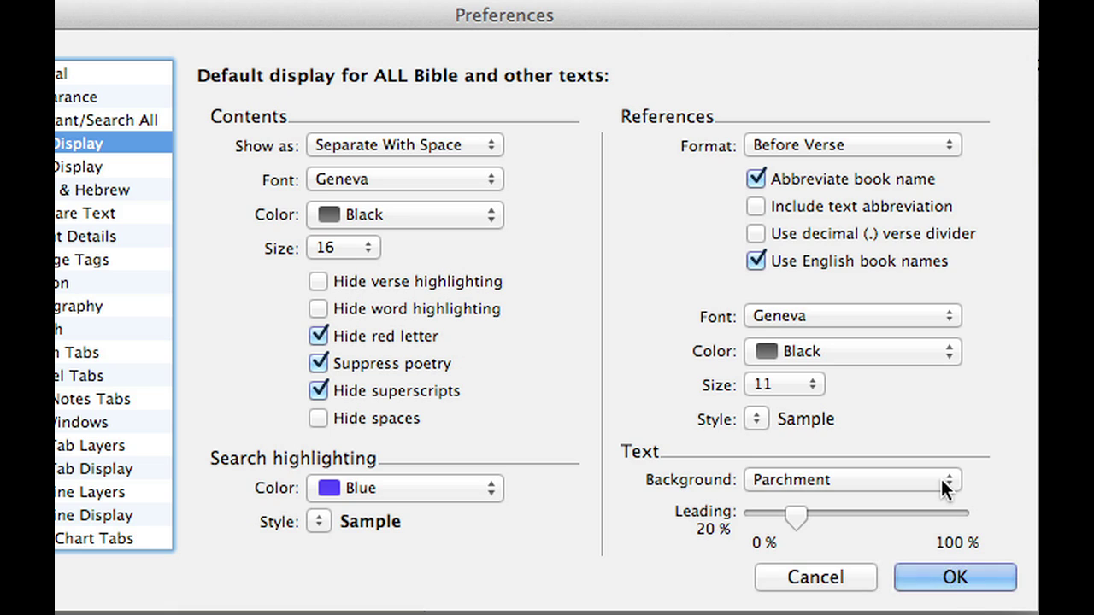
click(940, 479)
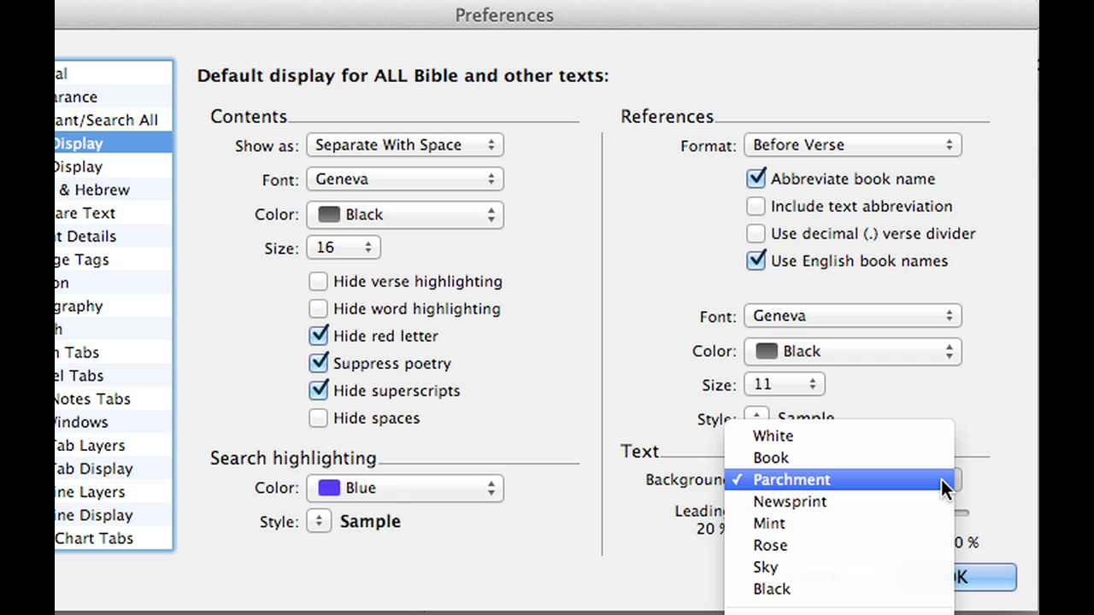
click(928, 435)
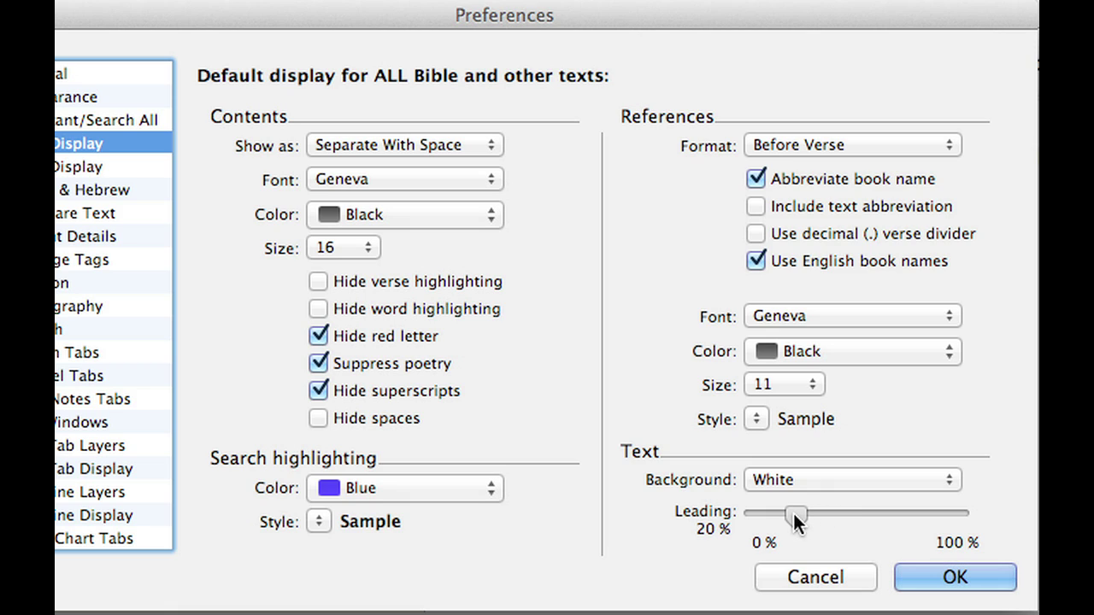
drag(793, 513, 786, 513)
drag(787, 513, 807, 513)
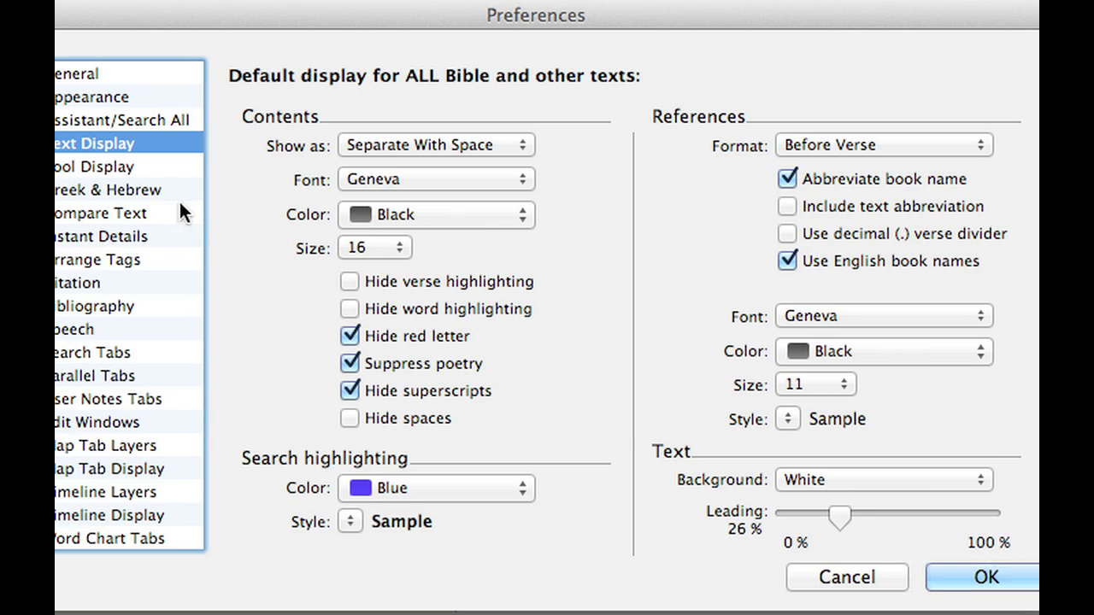
Step: Choose MOUNCE-NT as the hypertext text and ESVS as the alternate text in the default tool display
click(124, 167)
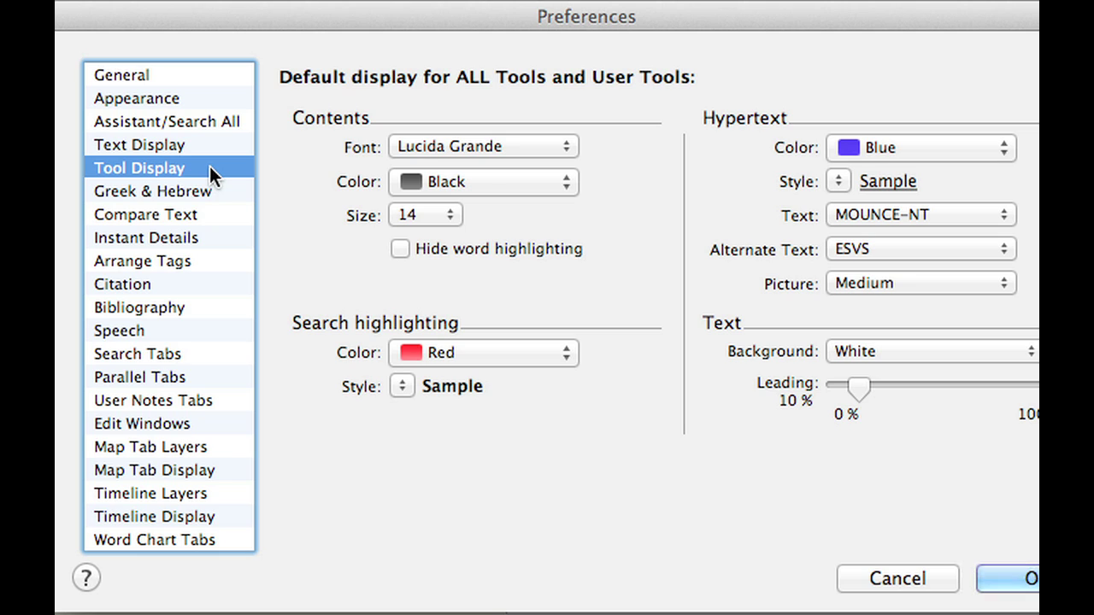
click(983, 219)
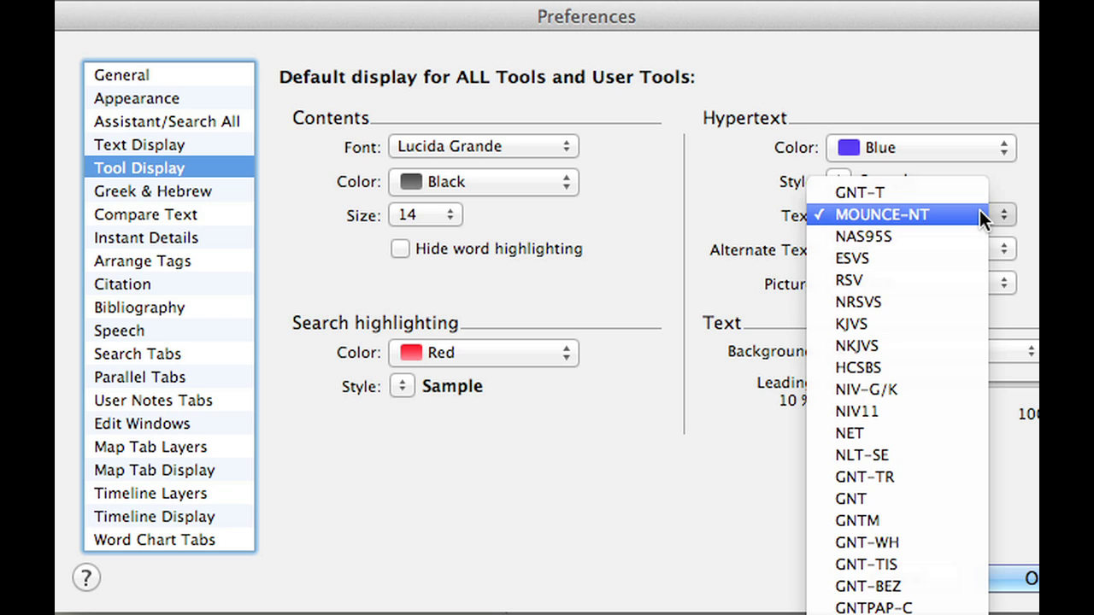
click(982, 216)
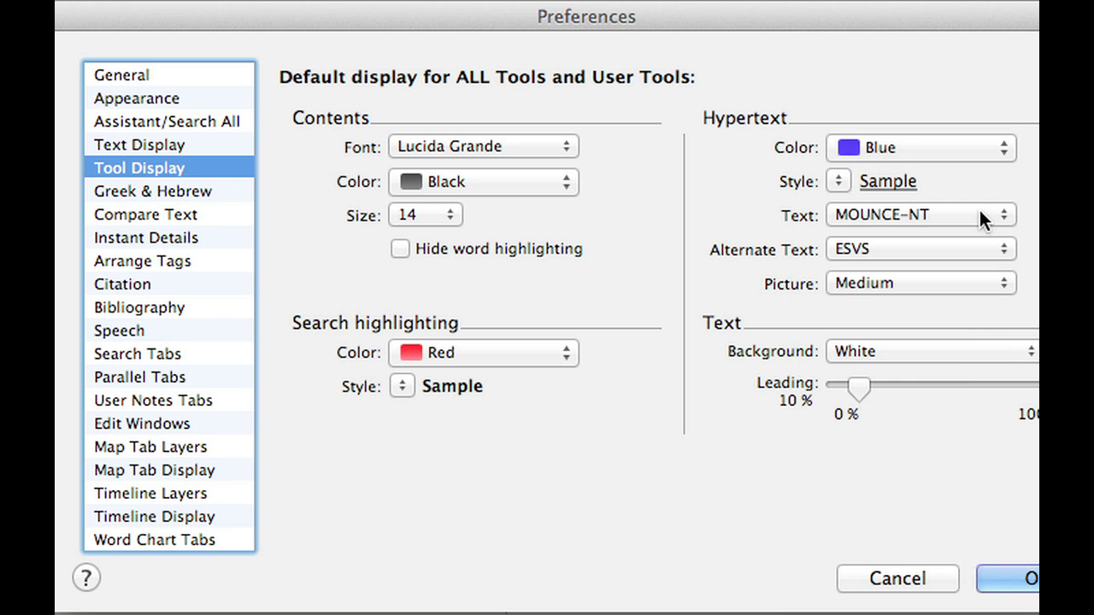
click(979, 248)
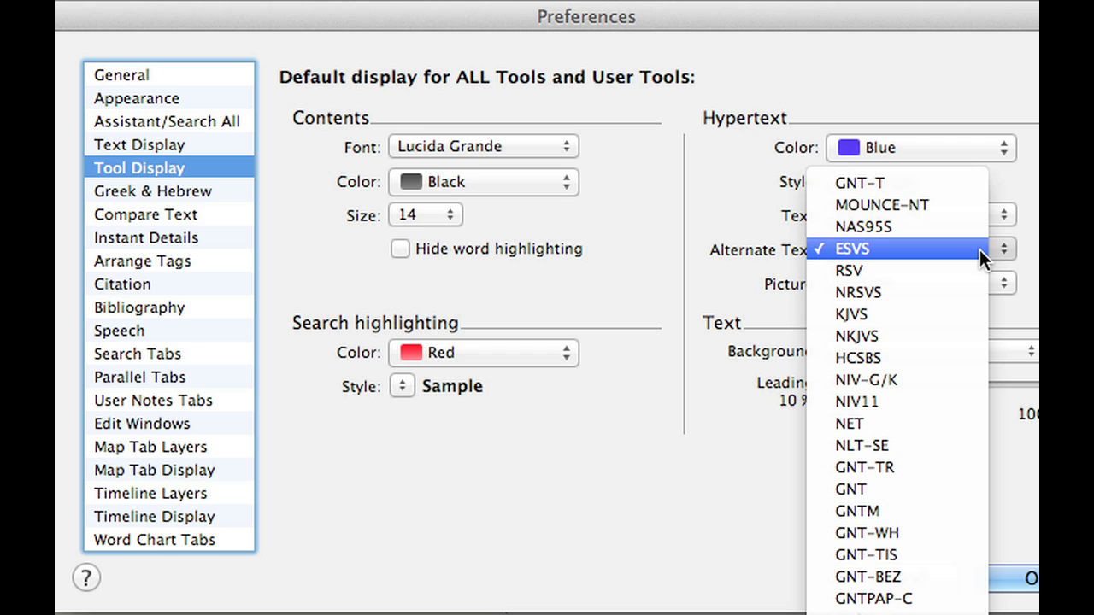
click(979, 249)
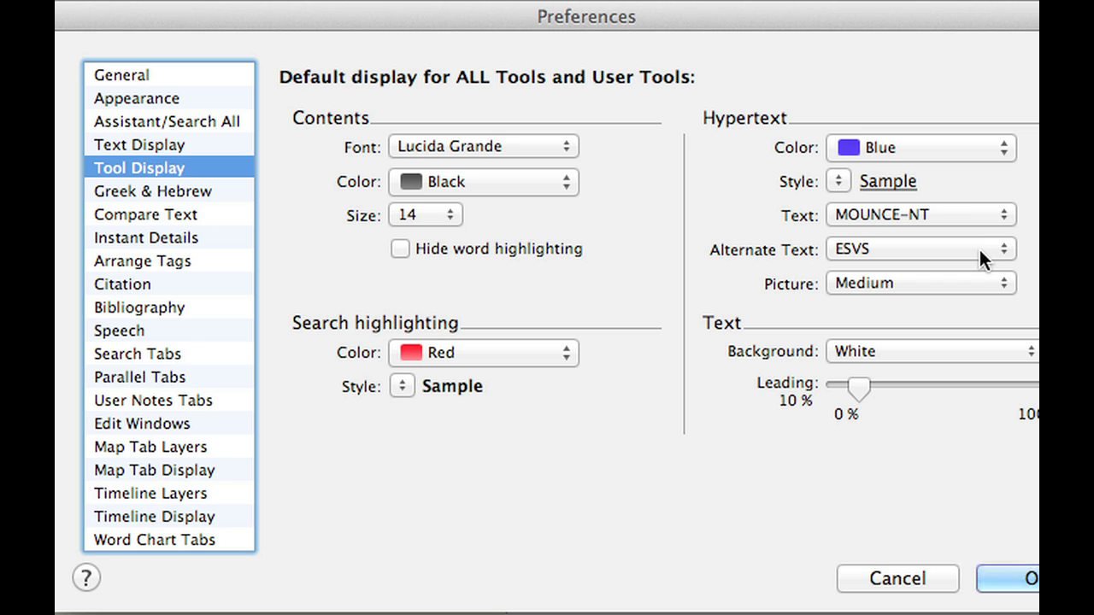
Step: Review the Greek and Hebrew options, checking the export of all characters in Unicode format
click(190, 195)
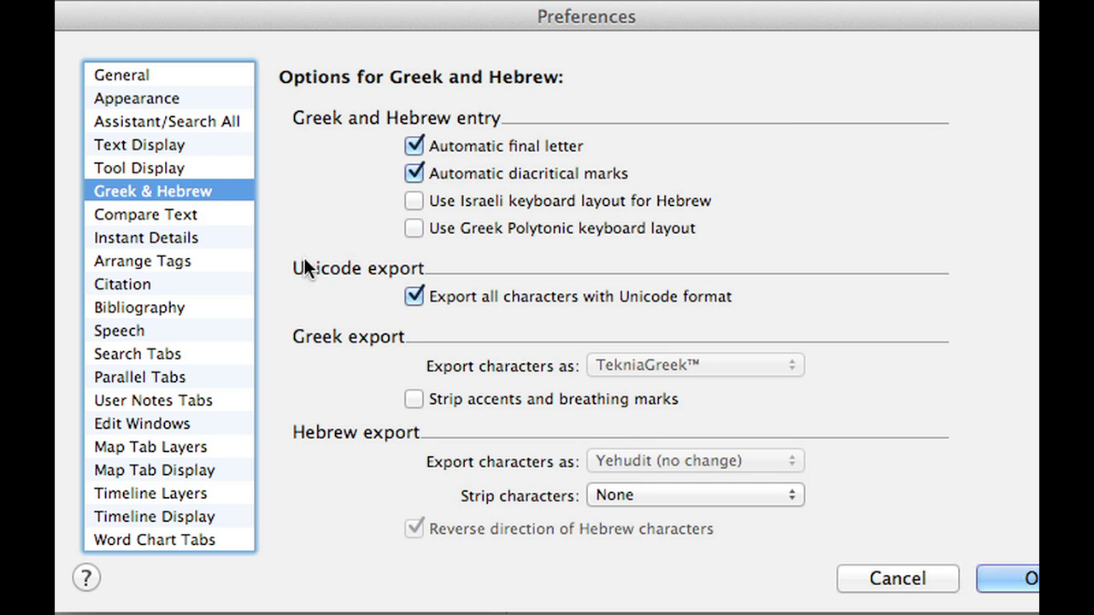
click(414, 297)
click(648, 219)
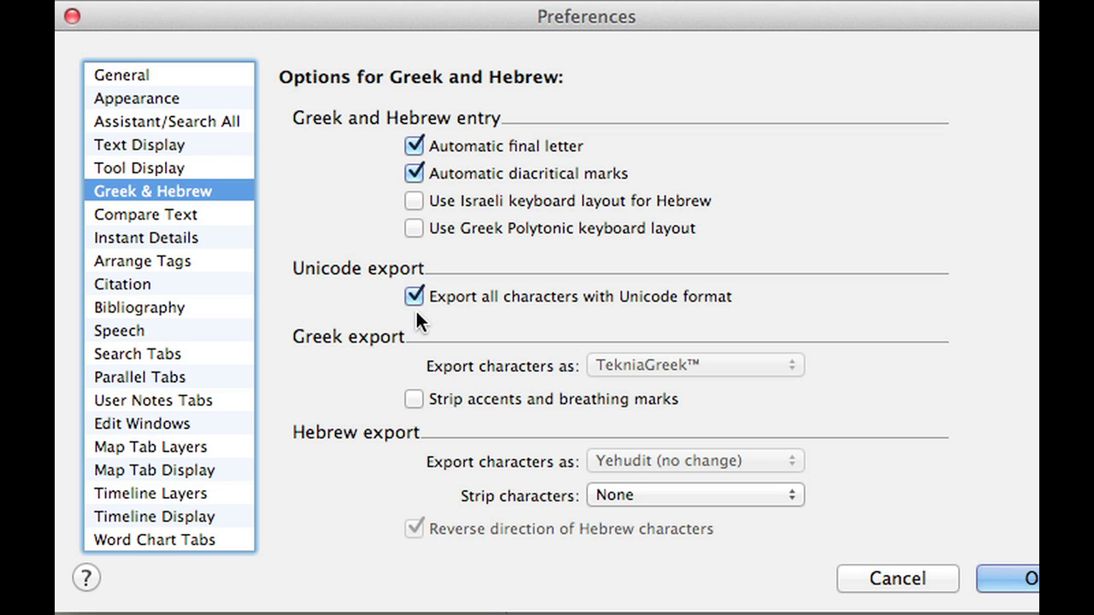
Step: Enable instant Key Number highlighting for Instant Details, and save the preferences, applying the new display defaults to all open texts
click(218, 235)
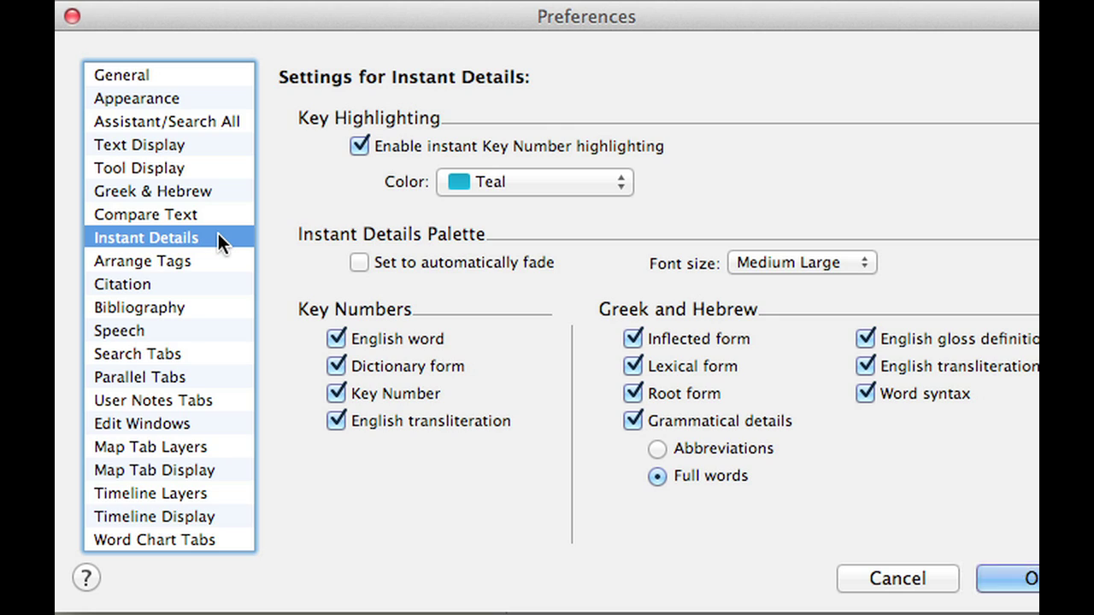
click(359, 145)
click(357, 145)
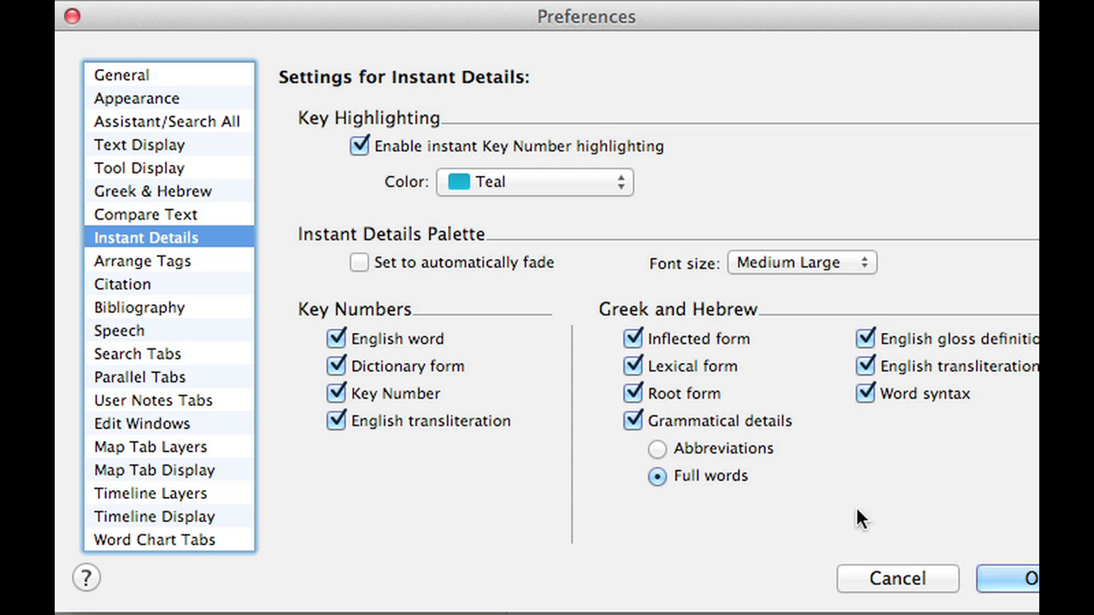
click(995, 579)
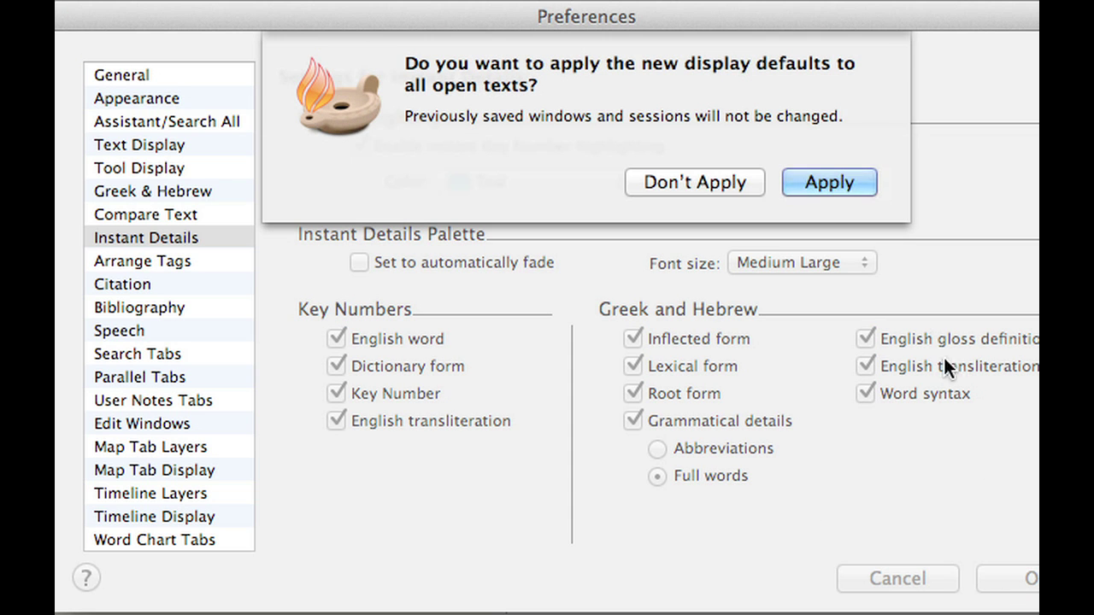
click(826, 183)
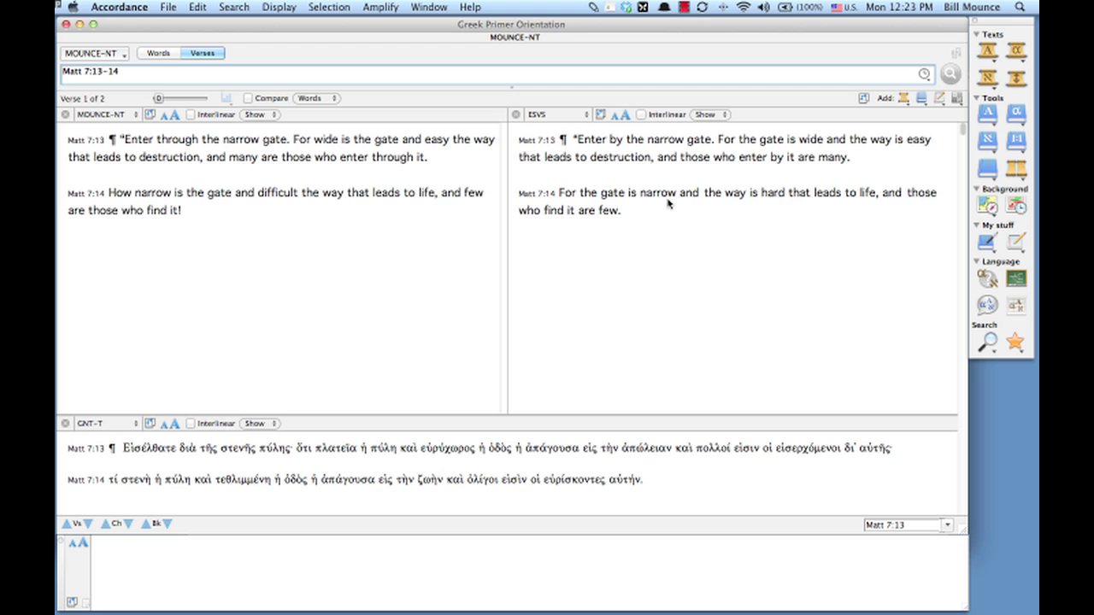
Step: Show the instant details for "life" in Matt 7:14 of MOUNCE-NT and preview its Mounce Greek Dictionary entry
mouse_move(331, 147)
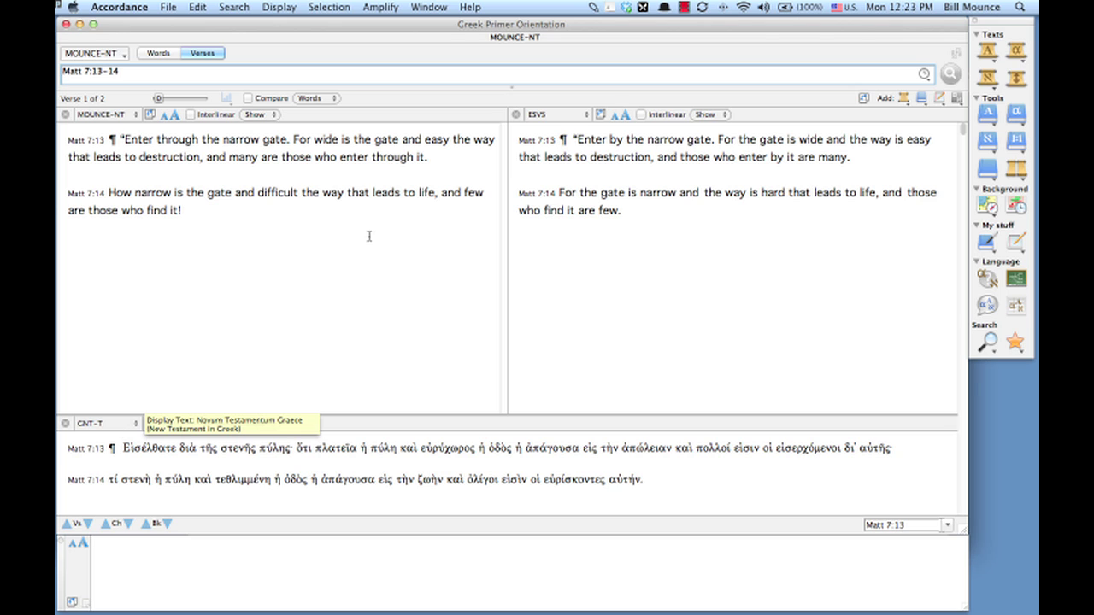
mouse_move(425, 193)
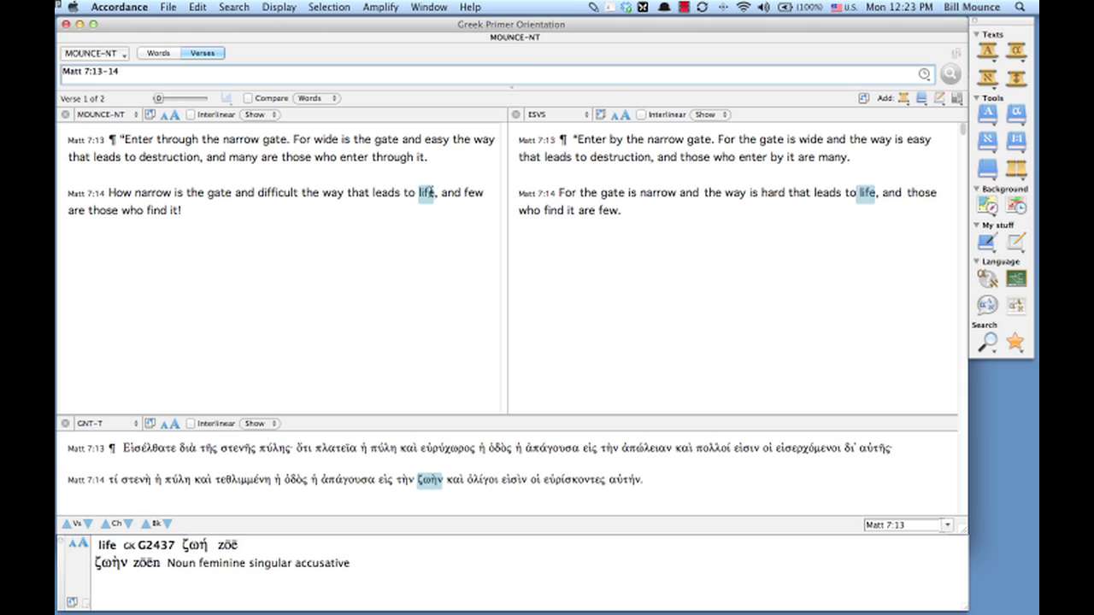
click(64, 71)
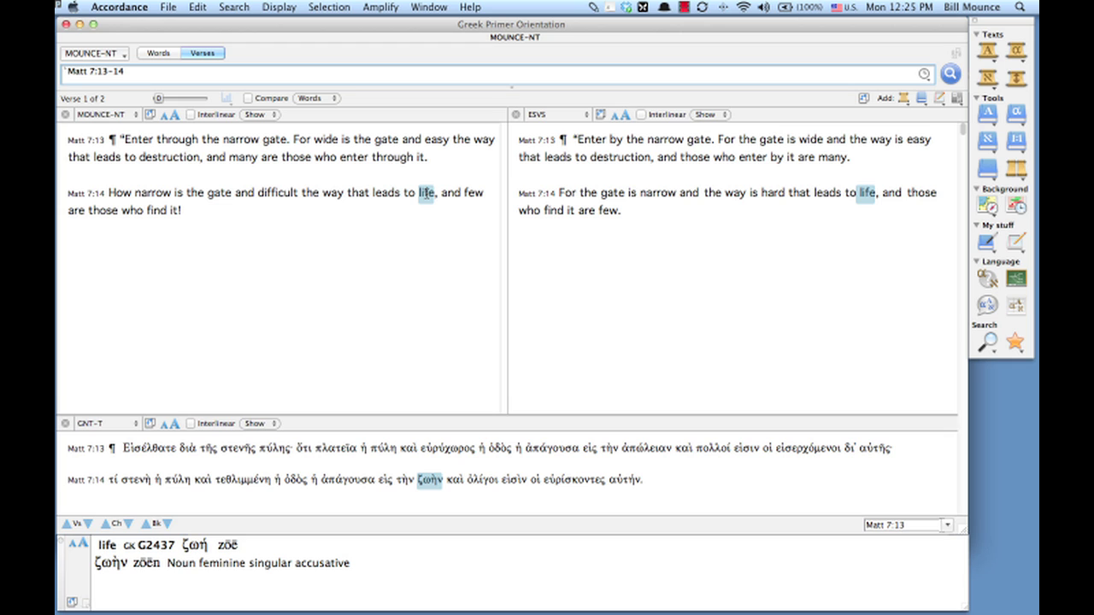
key(shift)
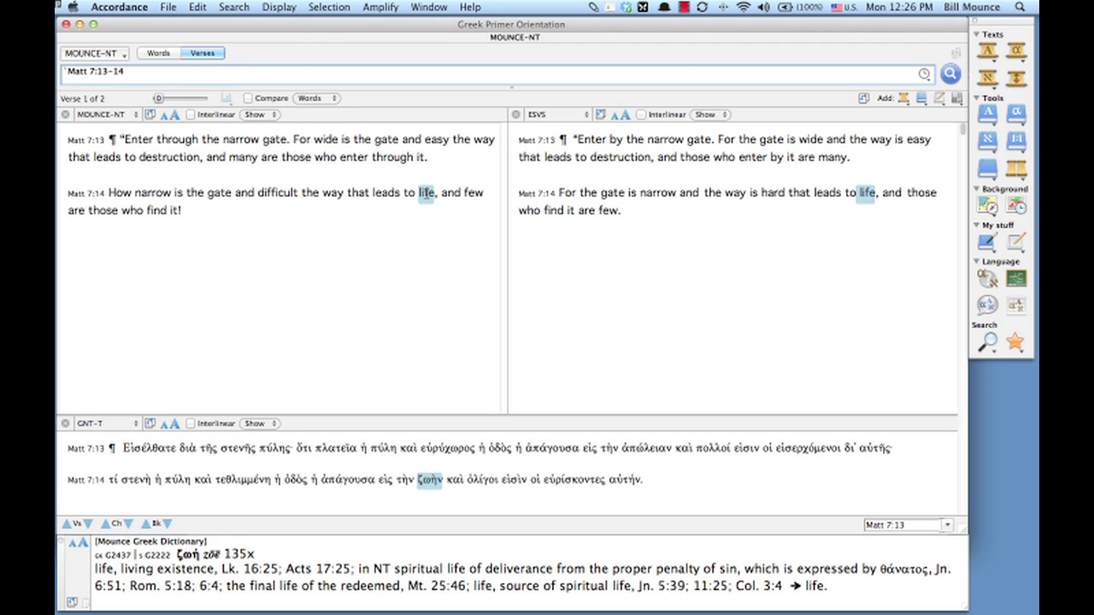
Step: Open the Mounce Greek Dictionary entry for "life" in Matt 7:14 beside the texts and widen the Bible text zone
mouse_move(424, 193)
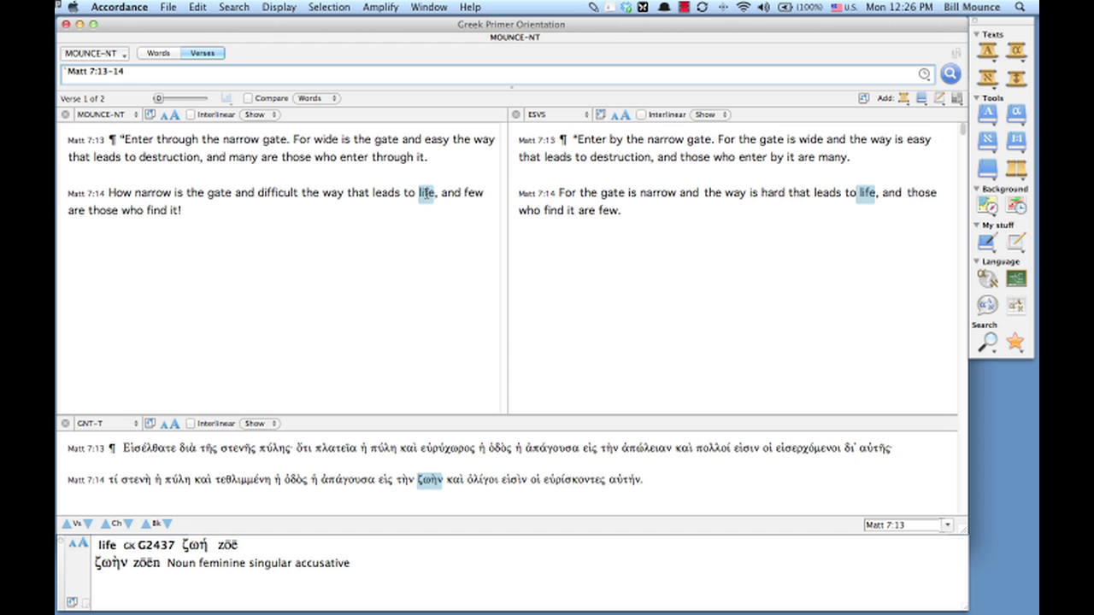
double_click(424, 193)
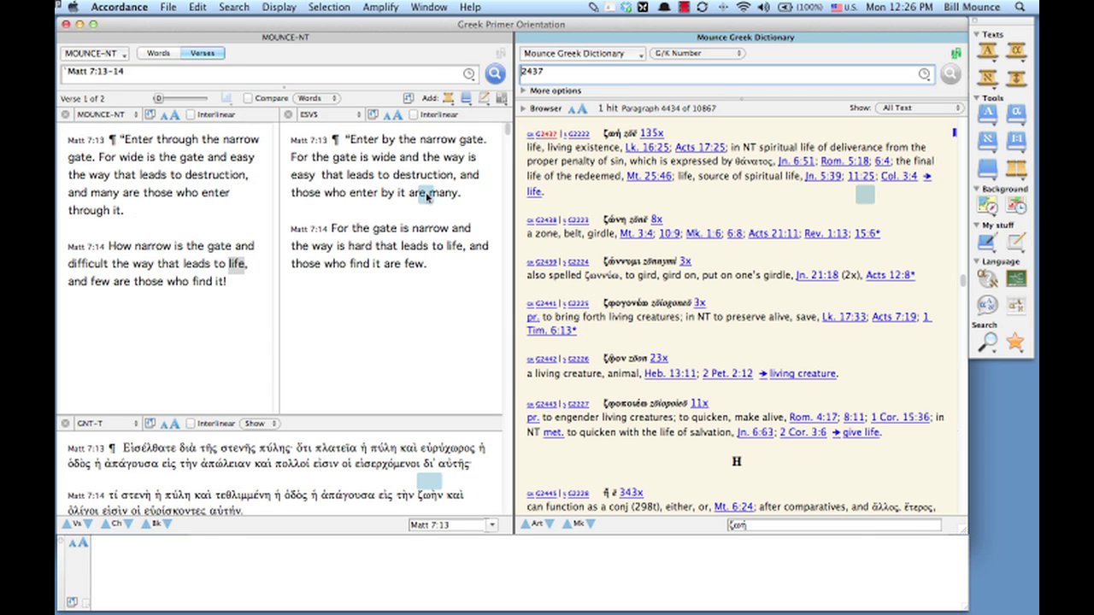
mouse_move(233, 266)
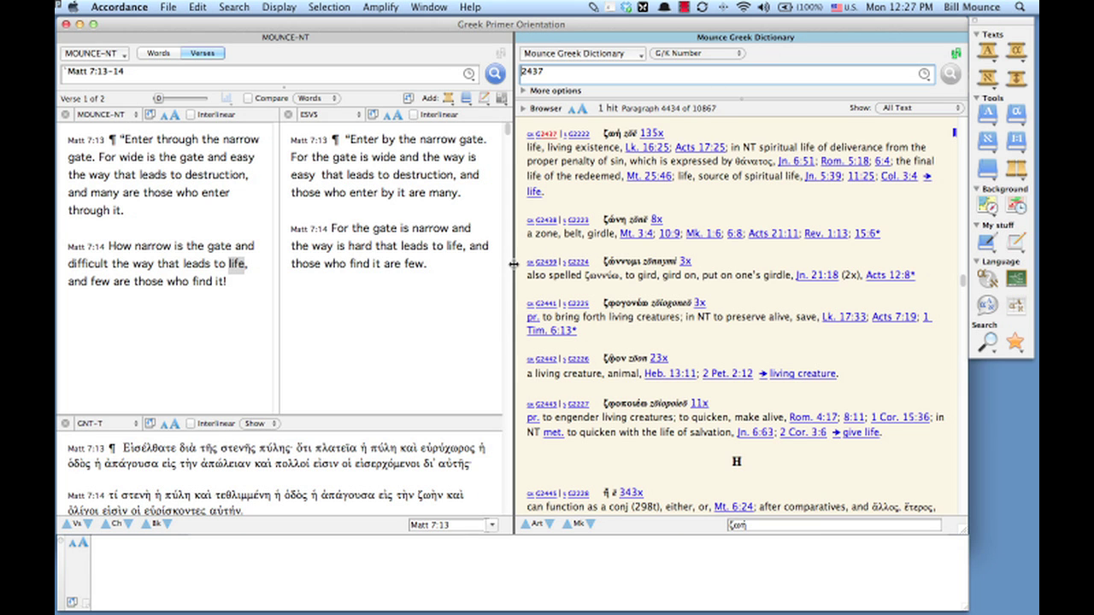
drag(514, 264, 596, 264)
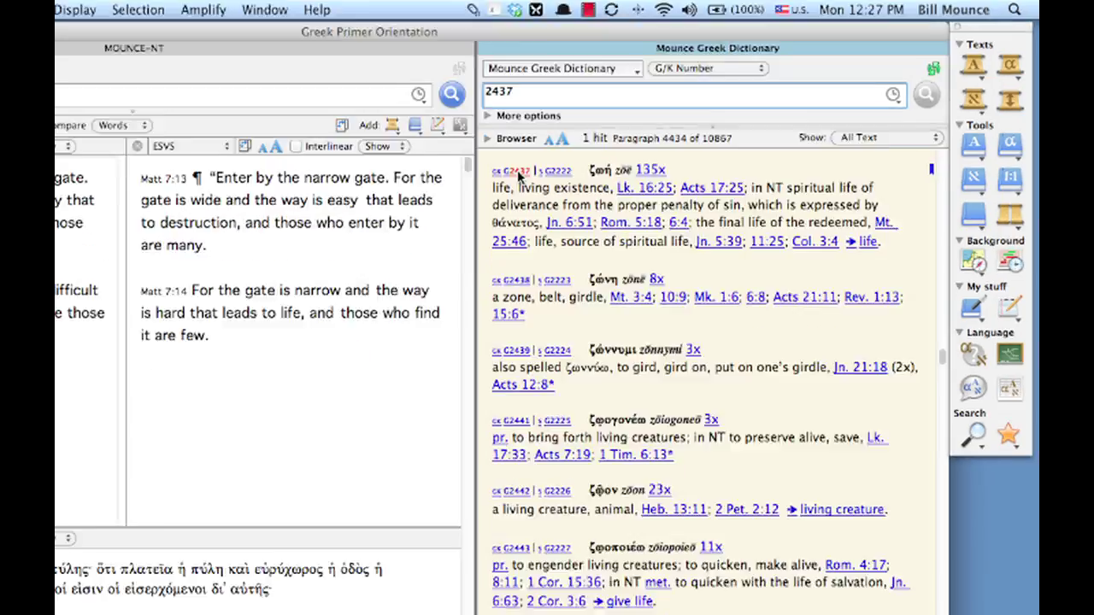
Step: Follow the ζωή entry's G2437, G2222 and 135x links to search for the word in MOUNCE-NT, ESVS and GNT-T
click(232, 265)
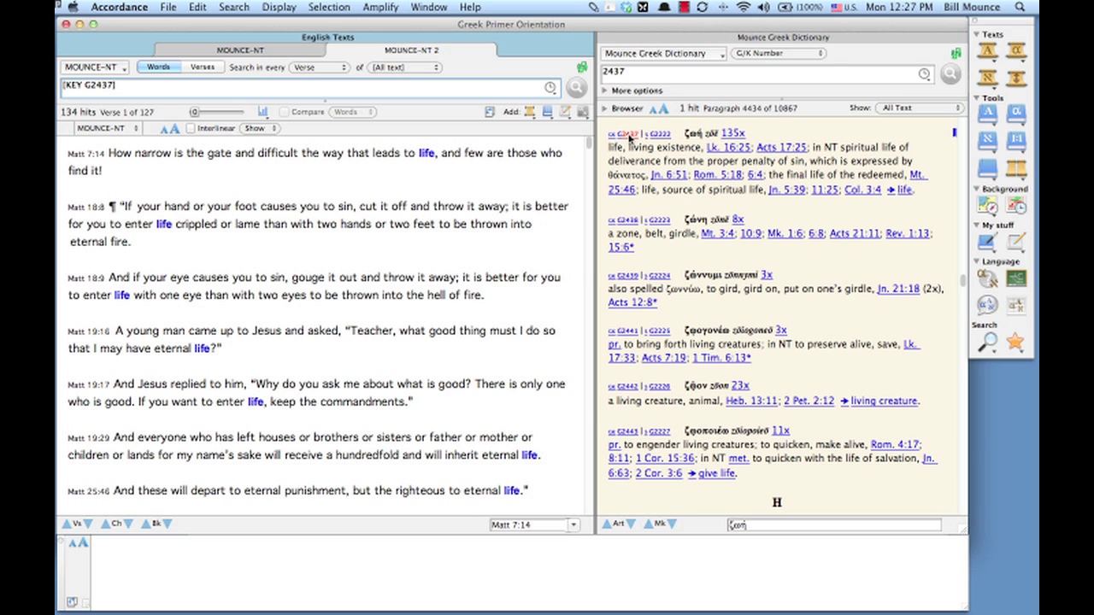
click(529, 113)
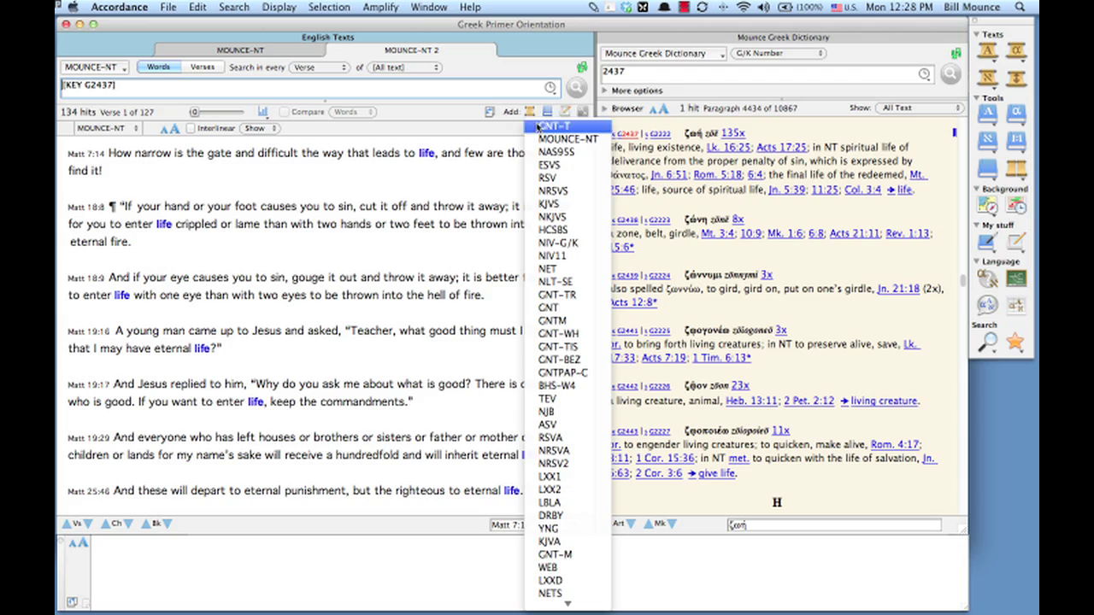
click(575, 166)
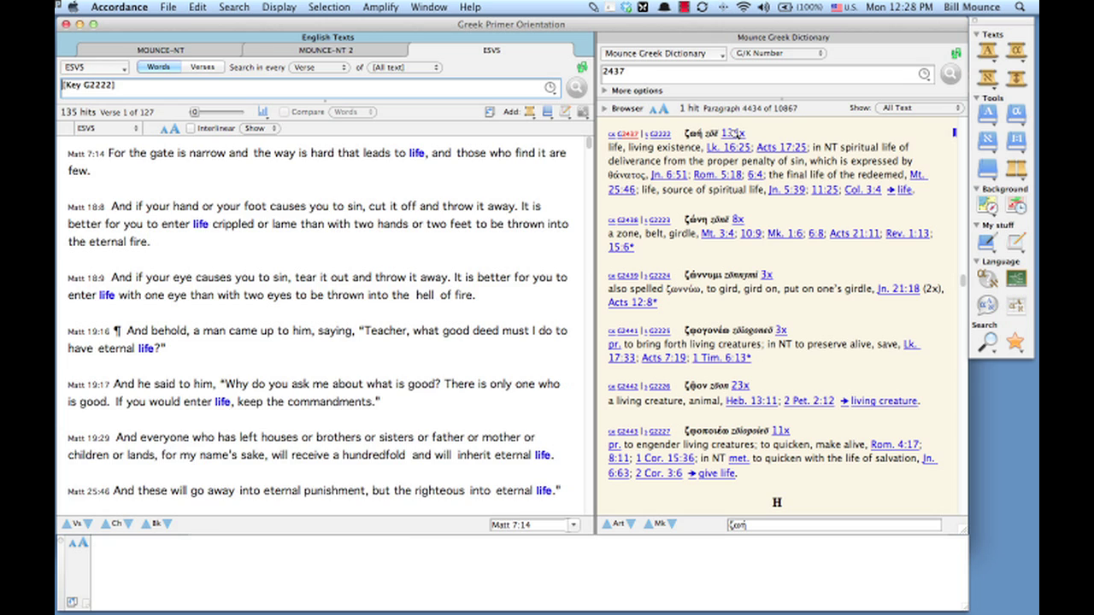
click(733, 135)
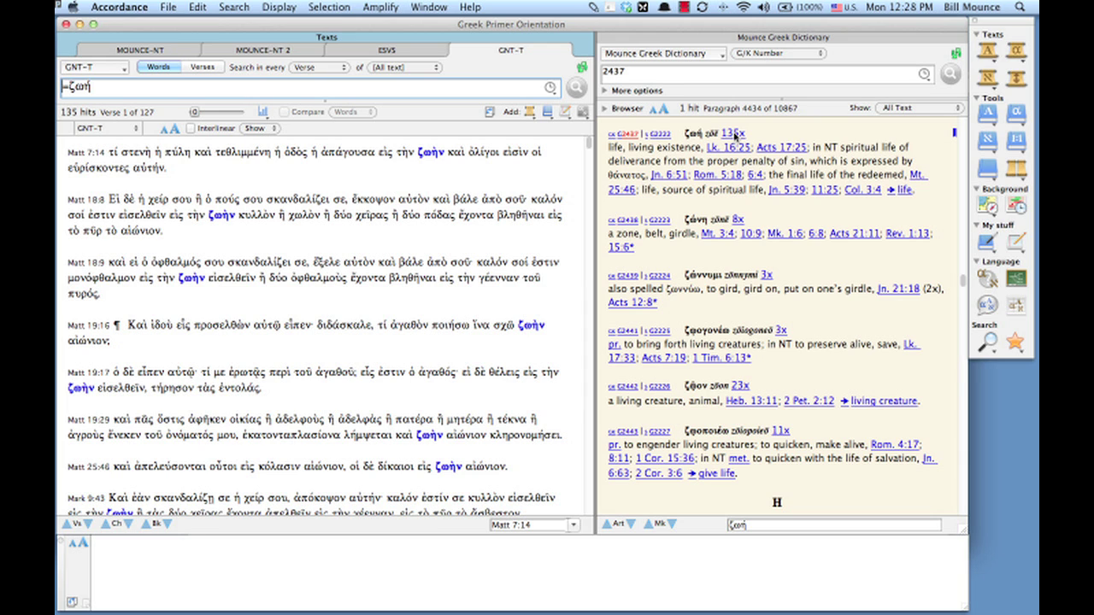
Step: Open the tool display settings for the Mounce Greek Dictionary and set its hypertext text to MOUNCE-NT
mouse_move(713, 147)
click(699, 148)
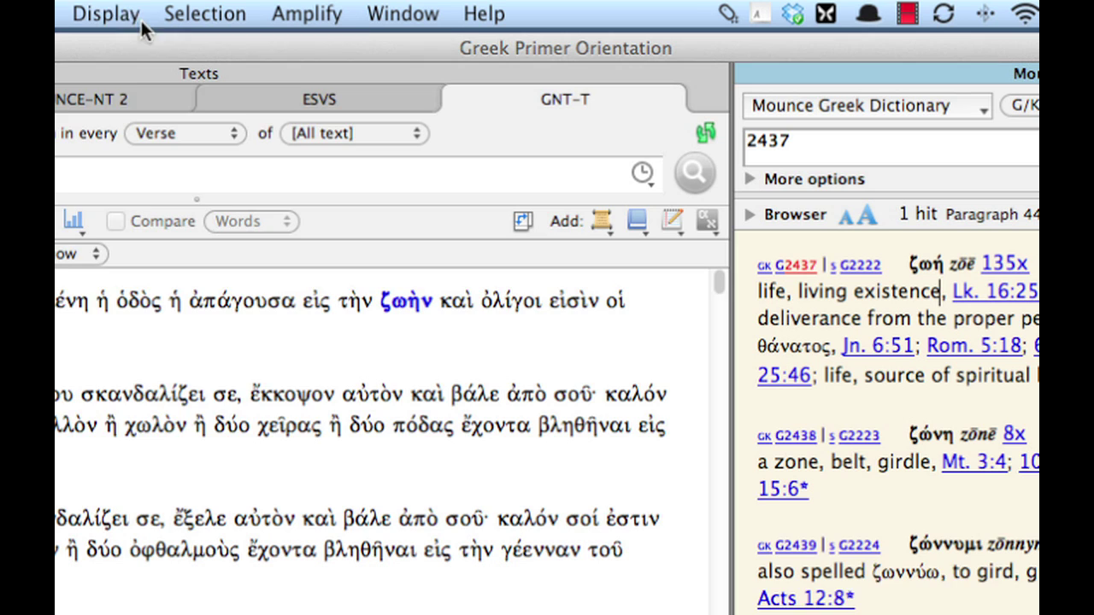
click(107, 15)
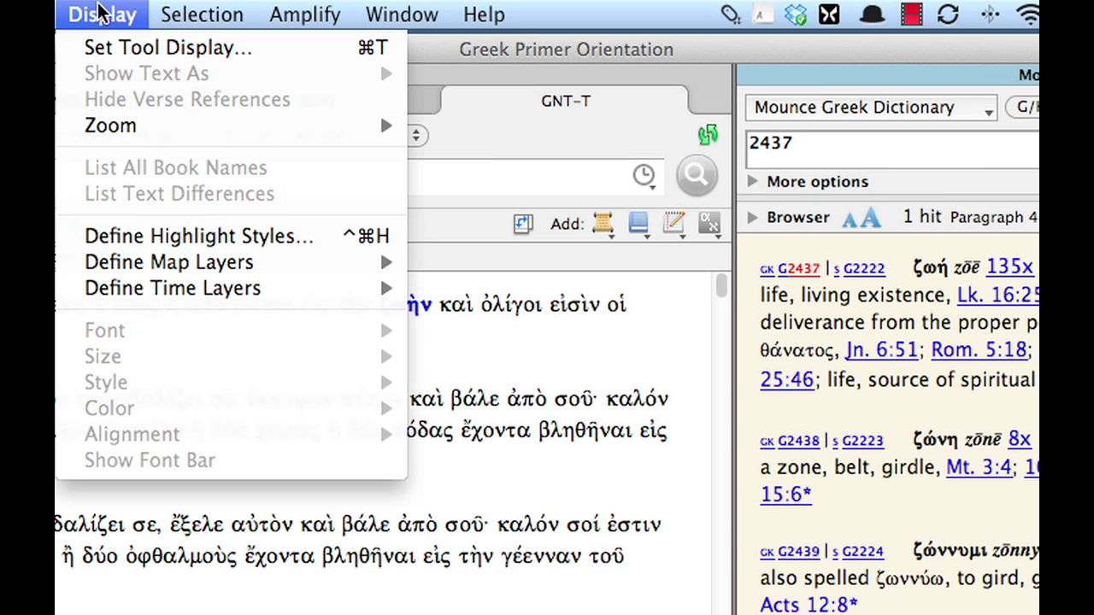
click(100, 50)
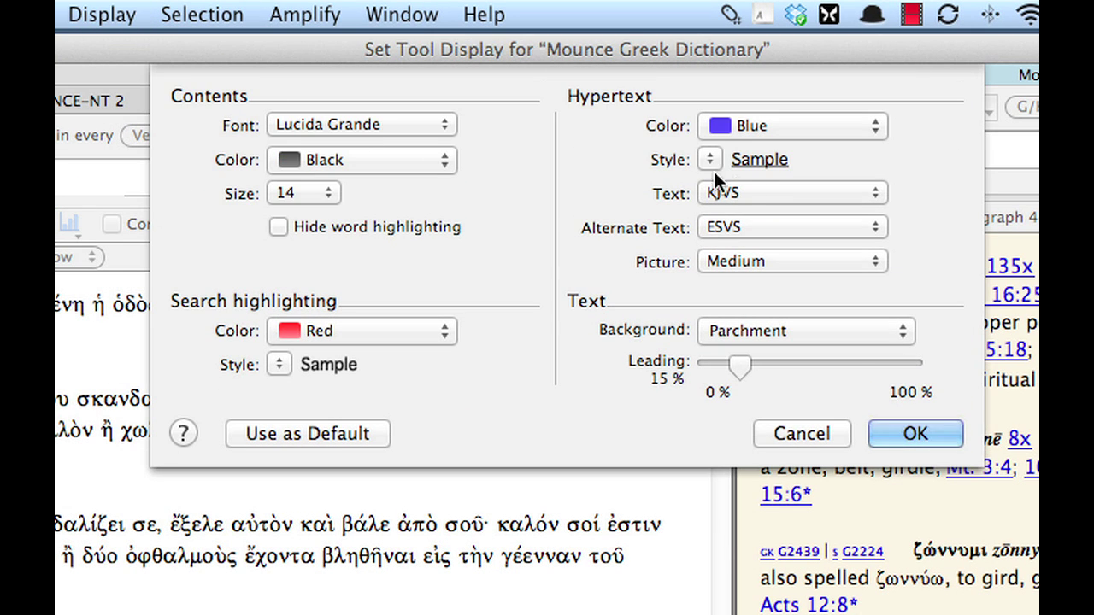
click(770, 191)
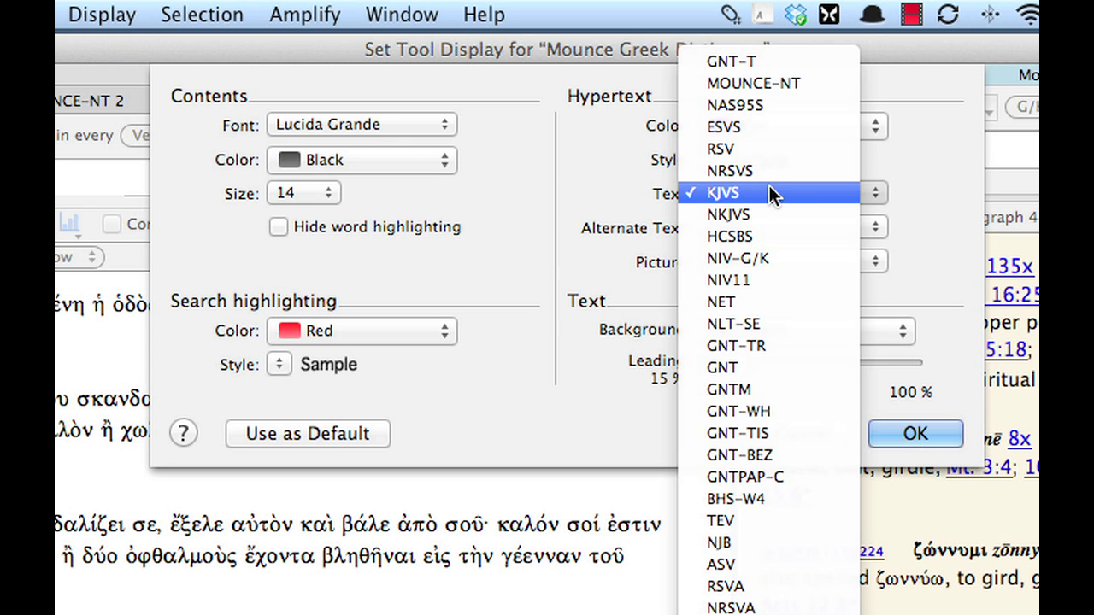
click(788, 83)
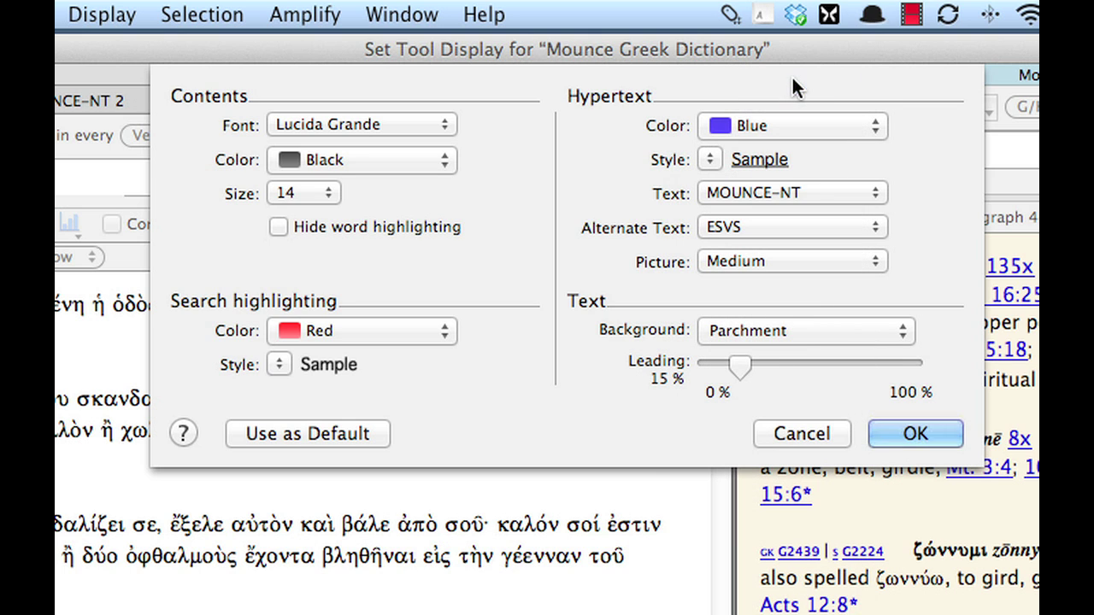
Step: Set the hypertext text to KJVS, and save these display settings as the default for the Mounce Greek Dictionary
click(809, 186)
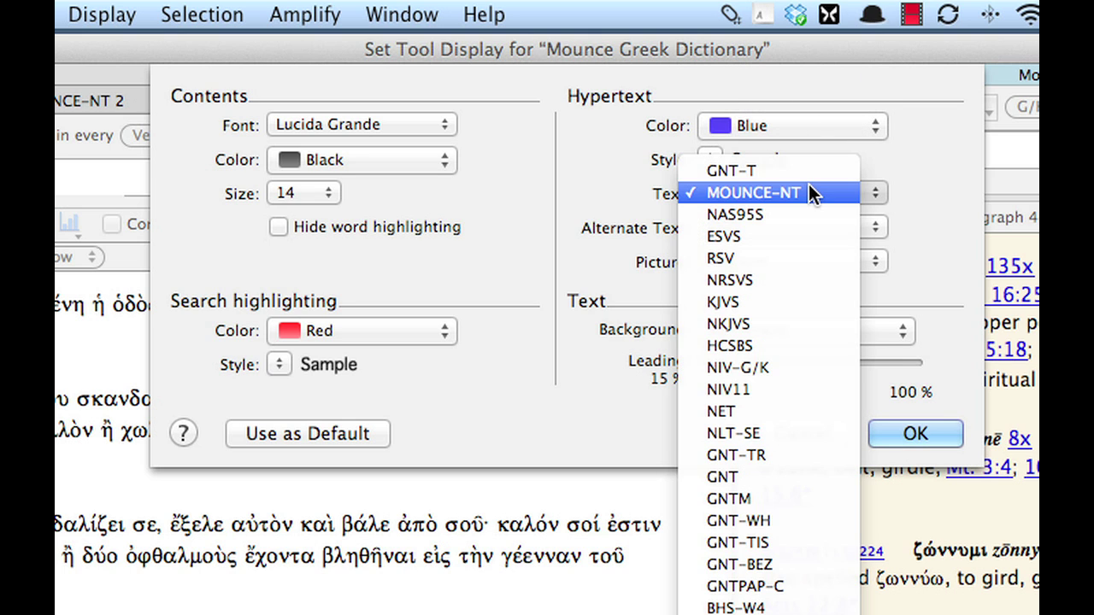
click(786, 299)
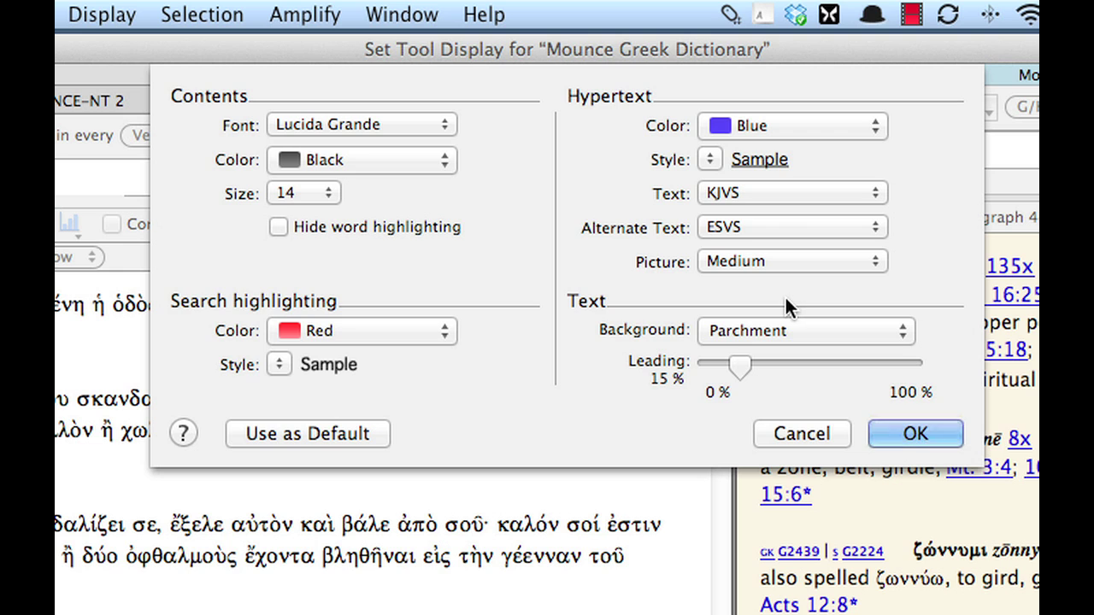
click(348, 434)
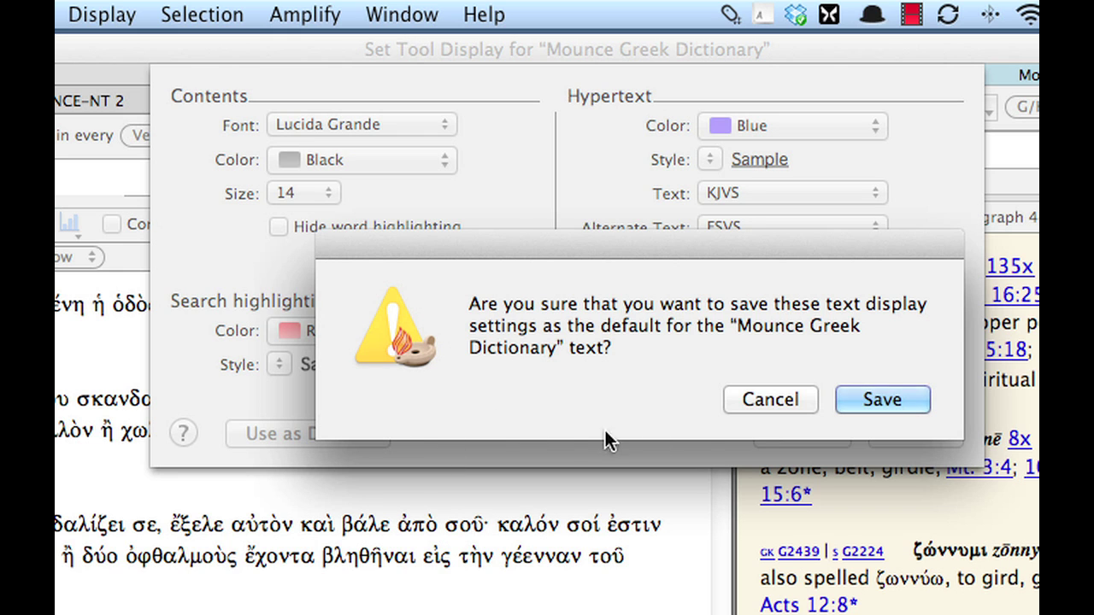
click(881, 398)
click(913, 431)
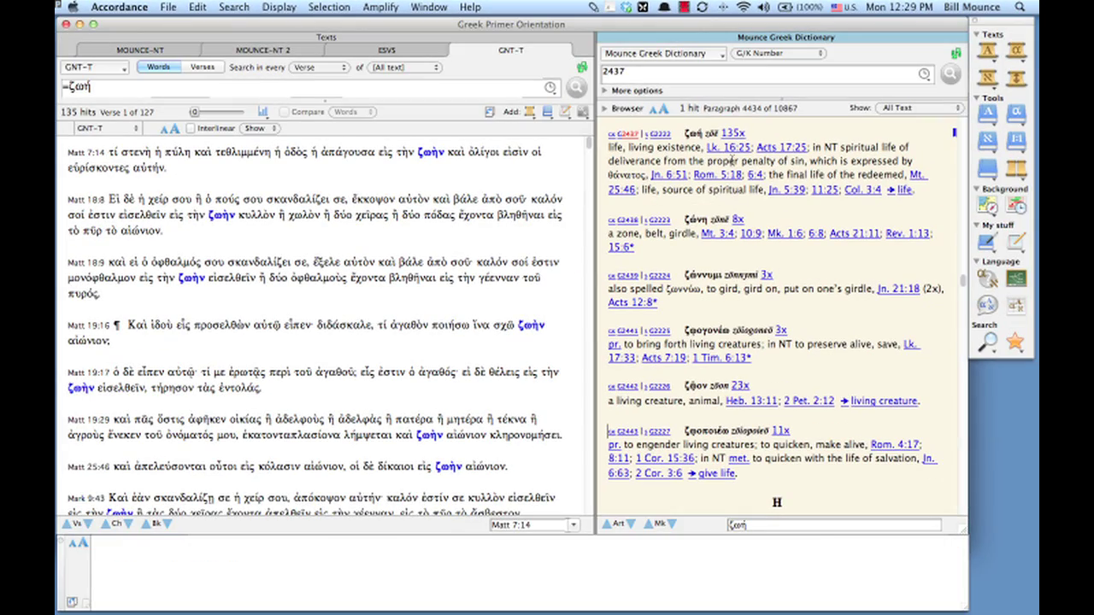
Step: Follow the ζωή entry's "life" cross-reference into Mounce Expository, keep the search on Titles, and advance to the LIFE article
mouse_move(734, 148)
click(903, 190)
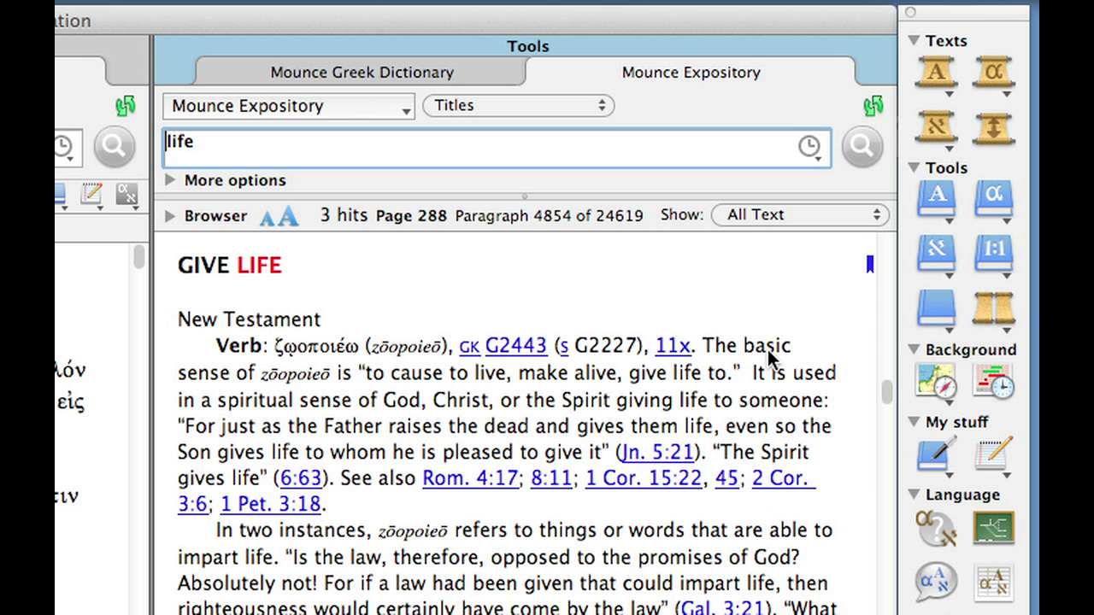
click(514, 104)
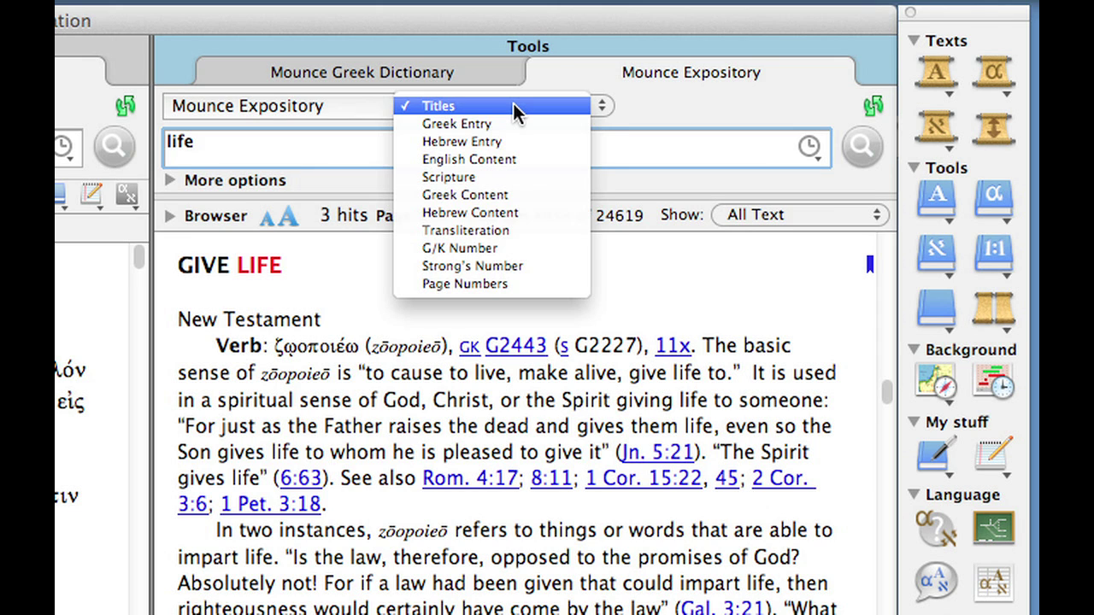
click(513, 103)
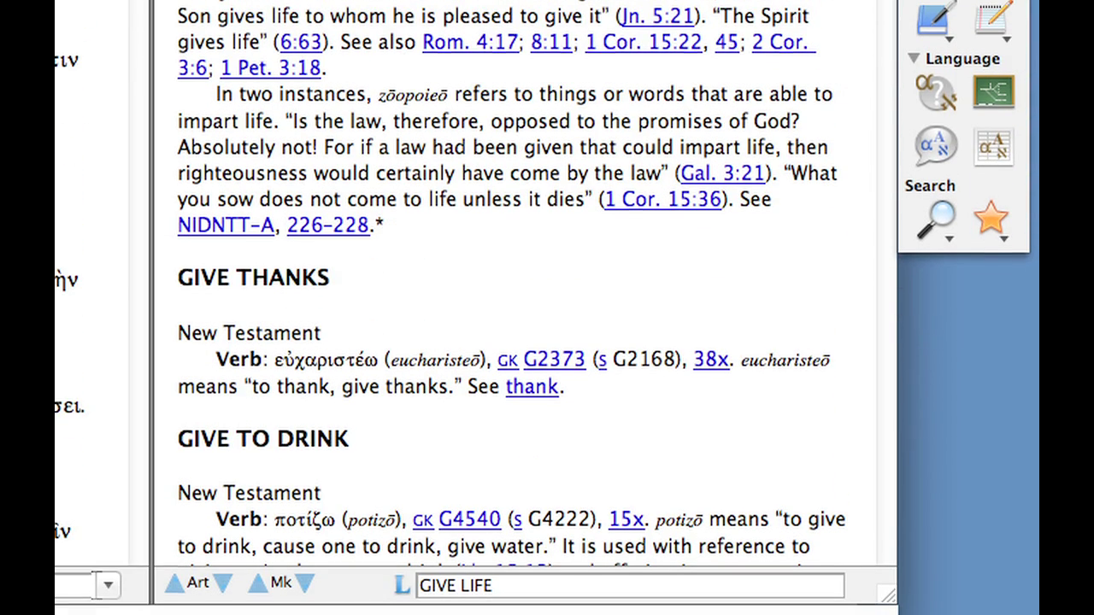
click(306, 584)
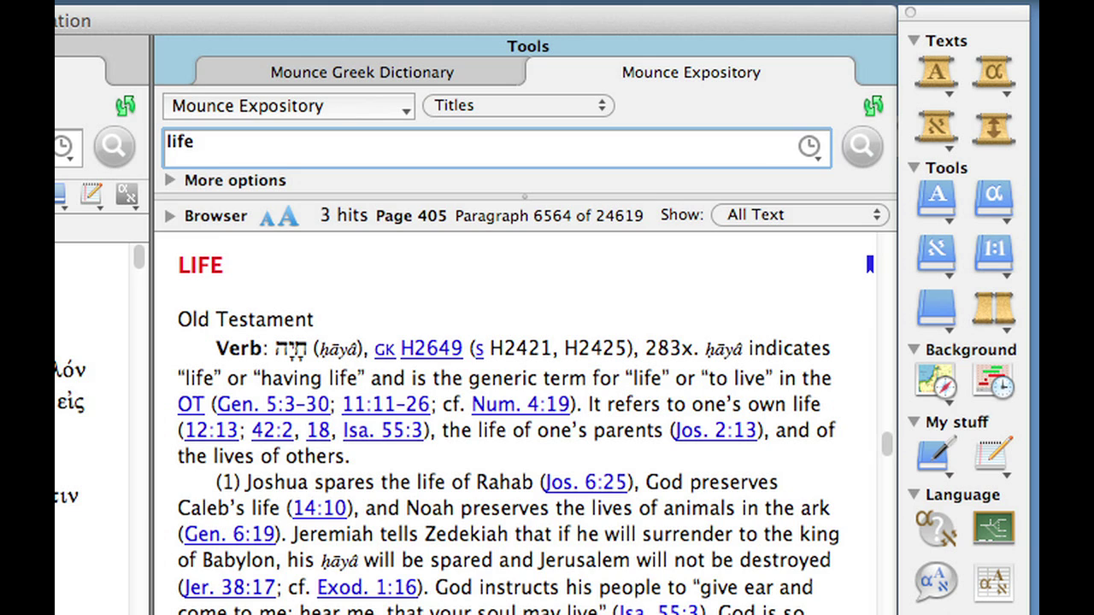
Step: Open the ζωή entry under LIFE, New Testament, from Mounce Expository's contents browser, widening the browser and hiding it when done
scroll(513, 427, down, 3)
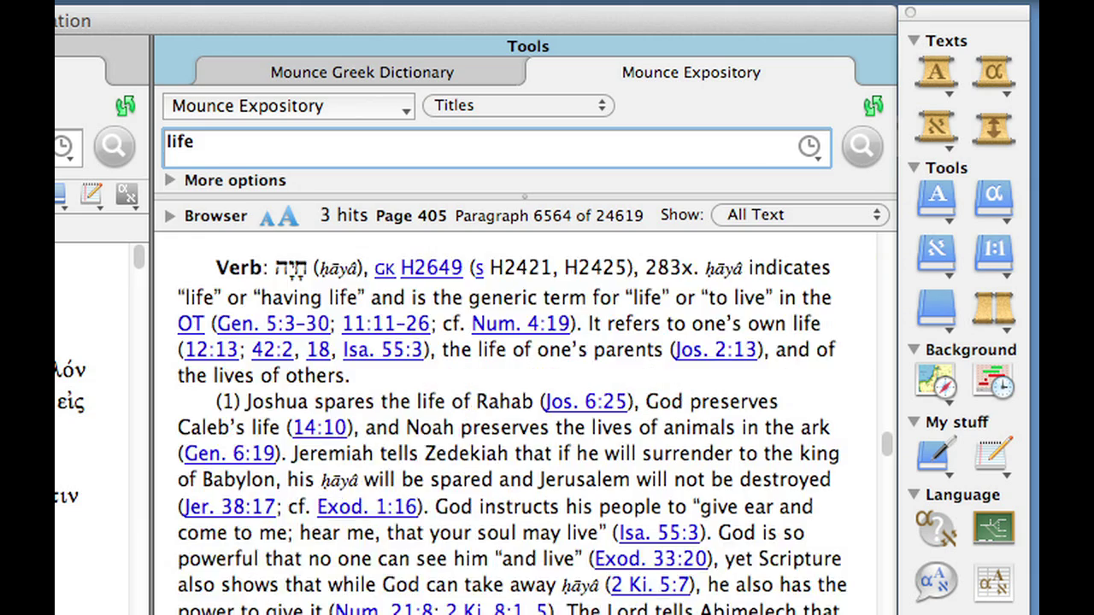
scroll(513, 427, down, 6)
scroll(513, 428, down, 4)
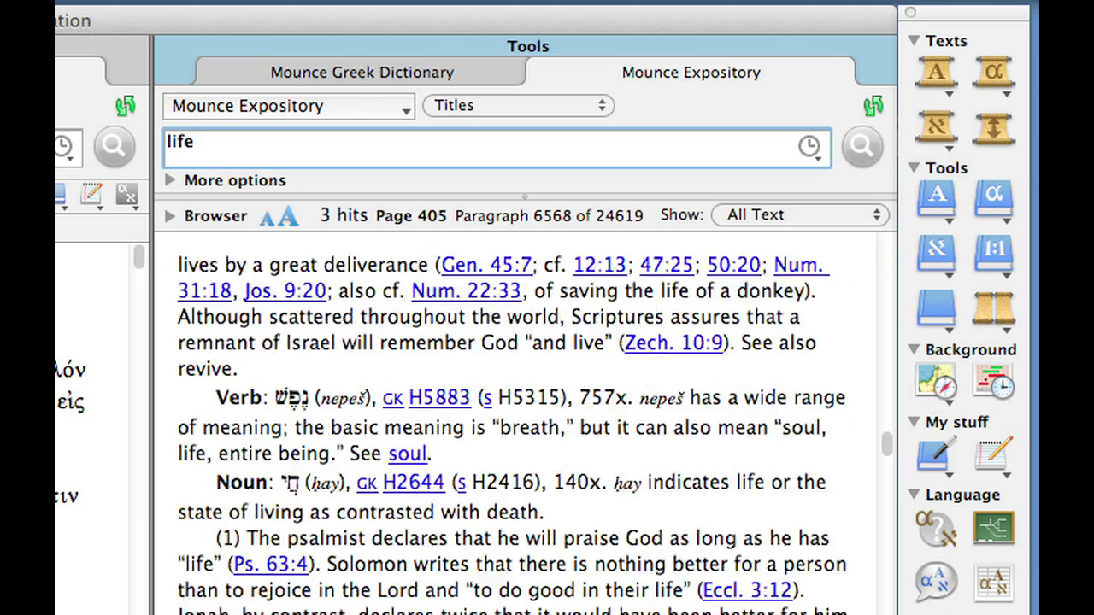
scroll(512, 427, down, 3)
scroll(513, 427, down, 5)
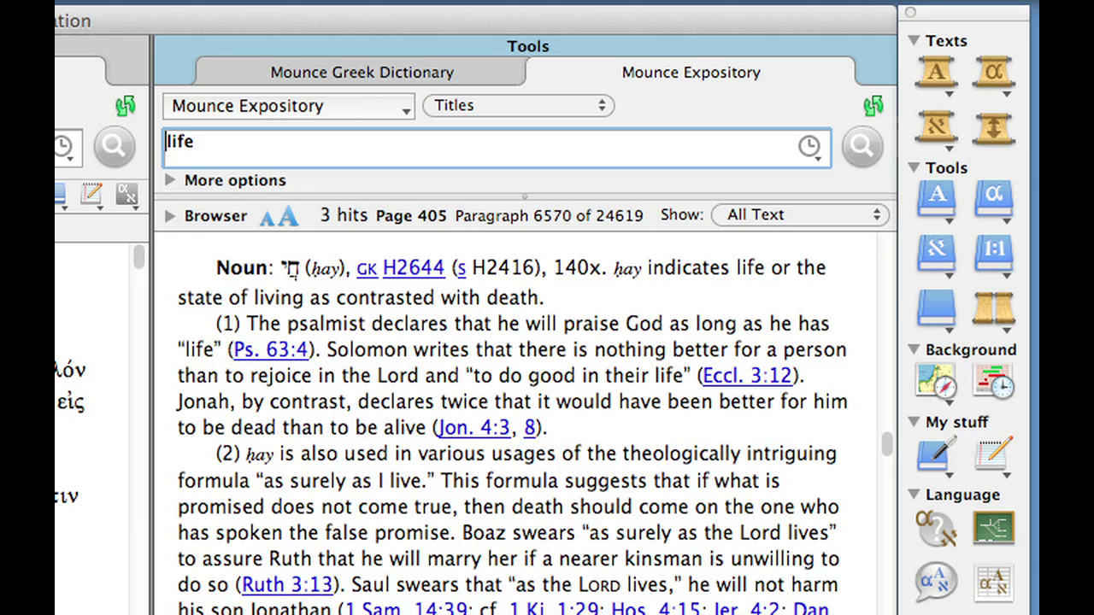
click(169, 214)
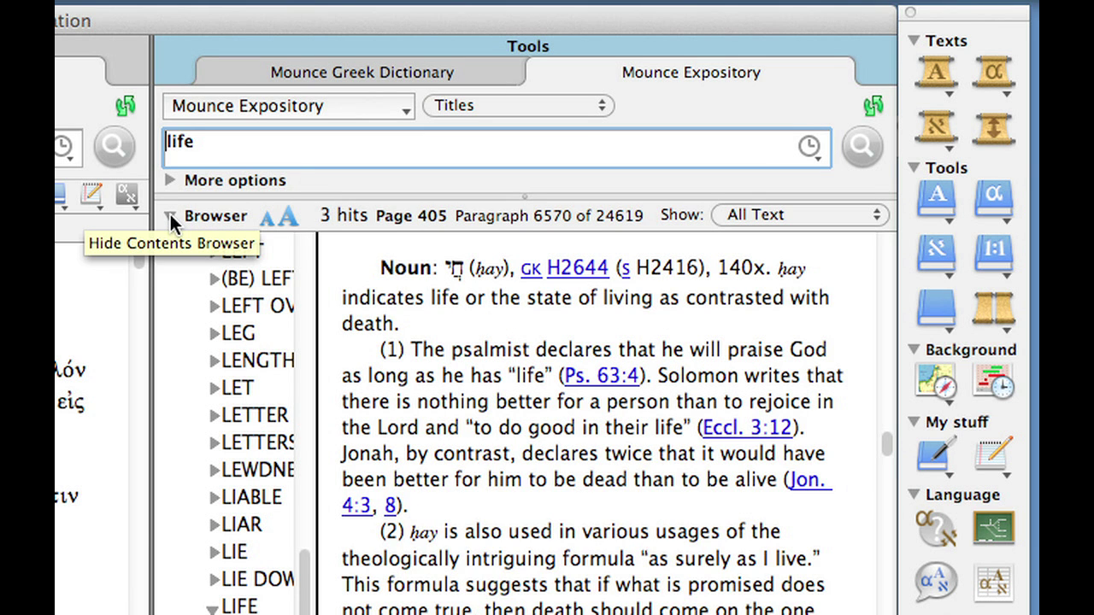
drag(316, 429, 383, 430)
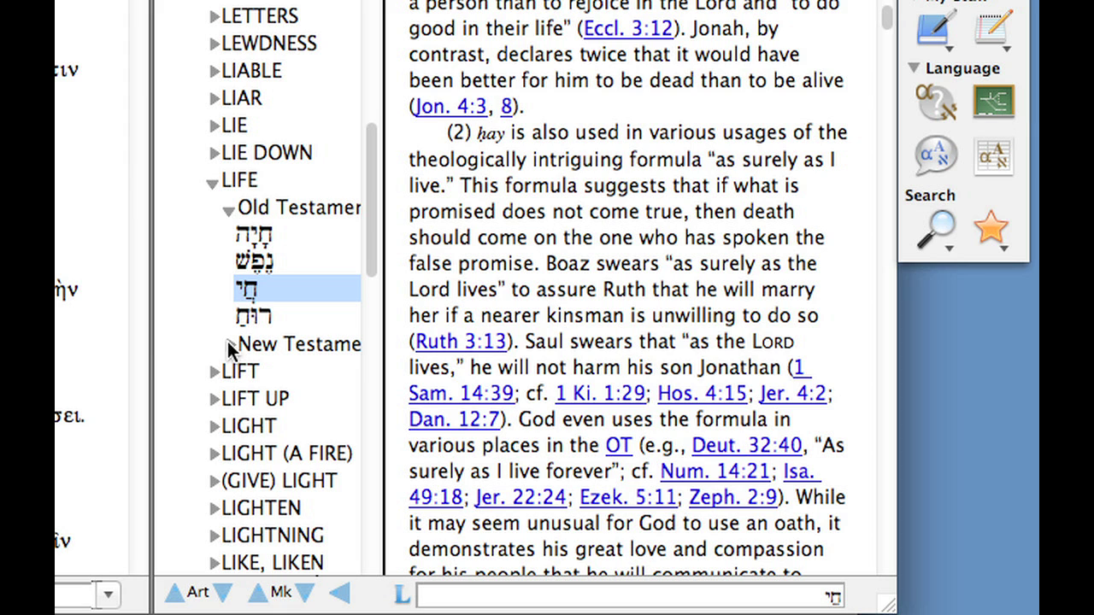
click(229, 346)
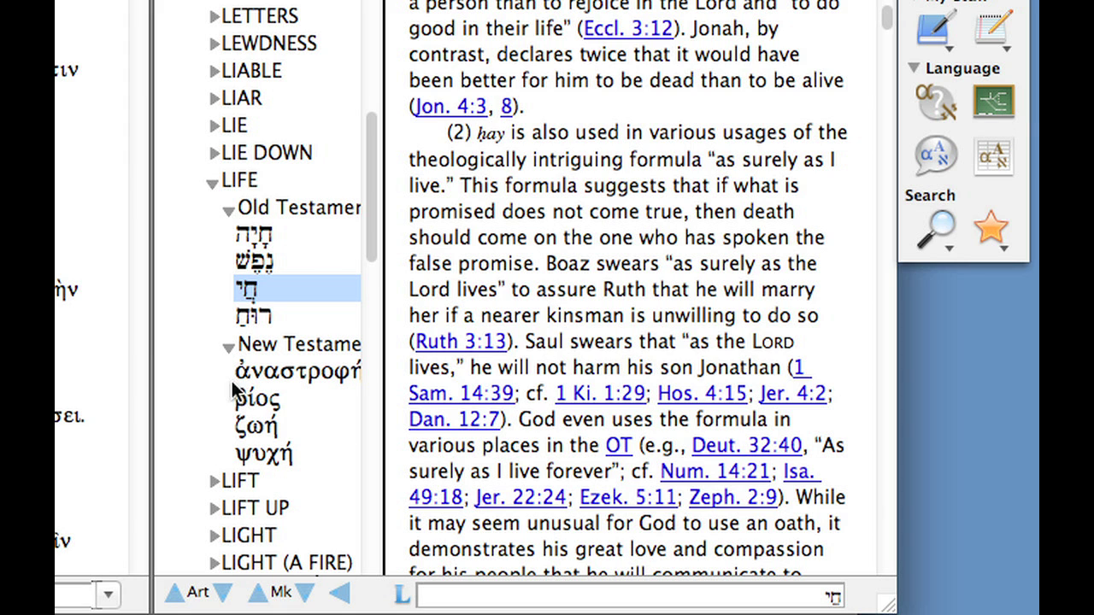
click(260, 426)
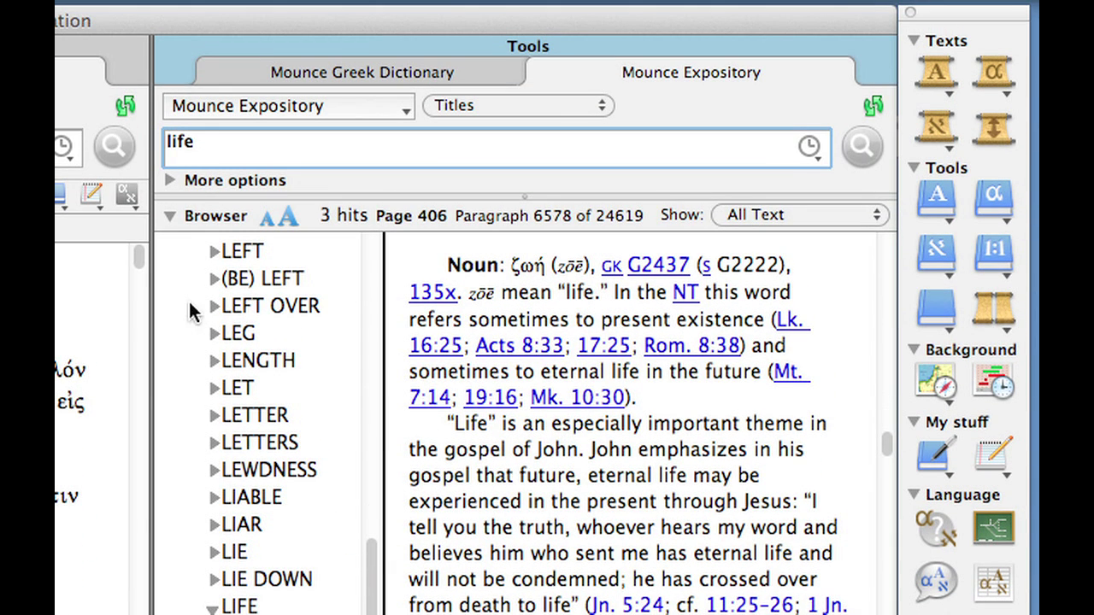
click(169, 215)
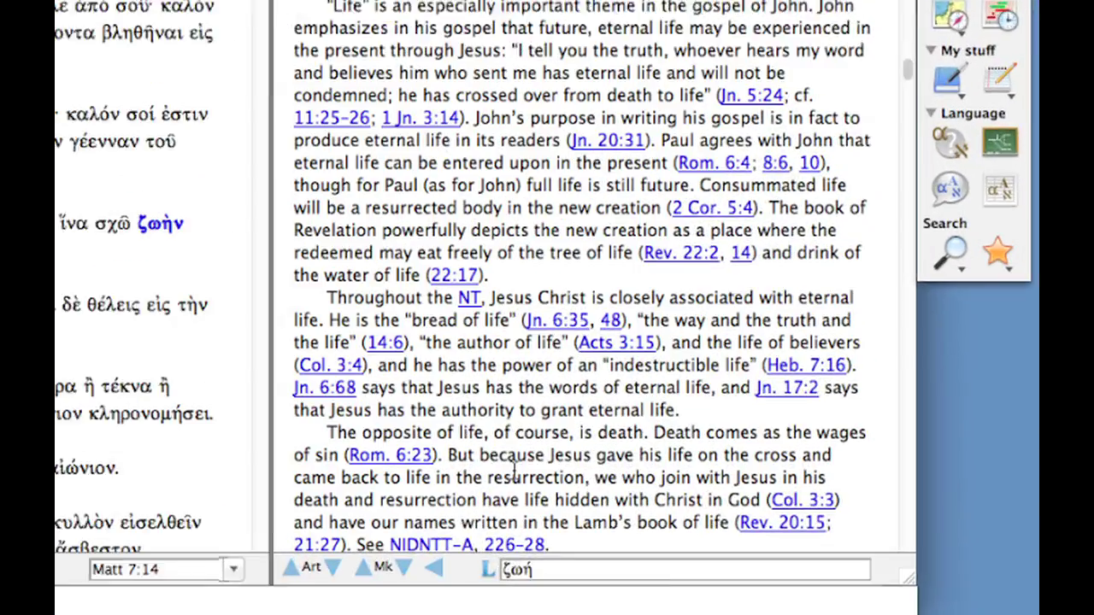
Step: Follow the Mounce Expository ζωή entry's NIDNTT-A 226-28 reference and open the ζωή article from the NIDNTT-A contents browser
scroll(433, 480, down, 2)
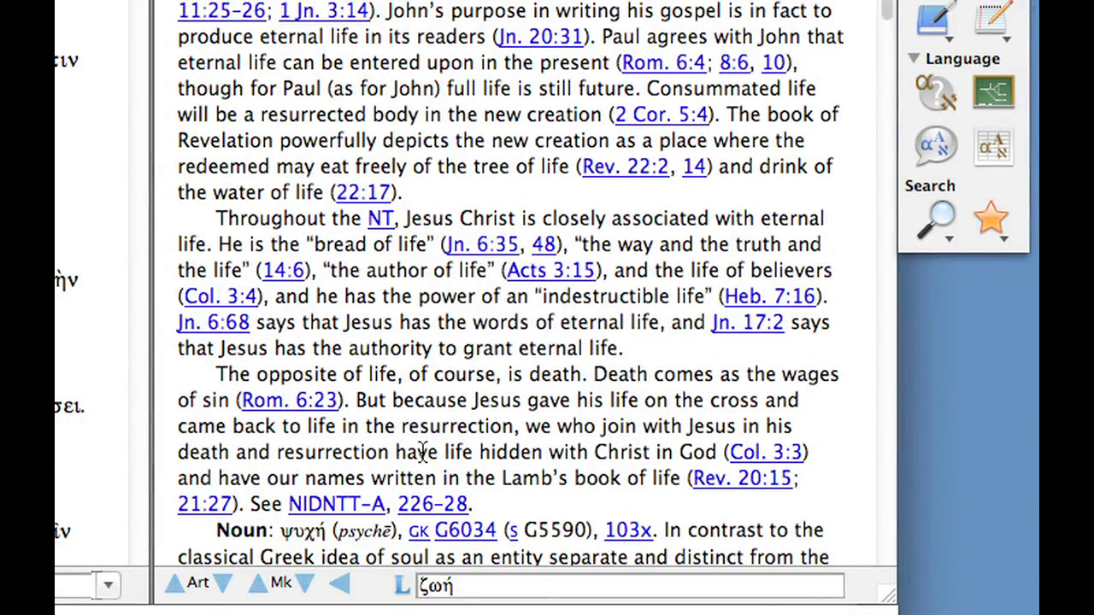
click(335, 506)
click(436, 504)
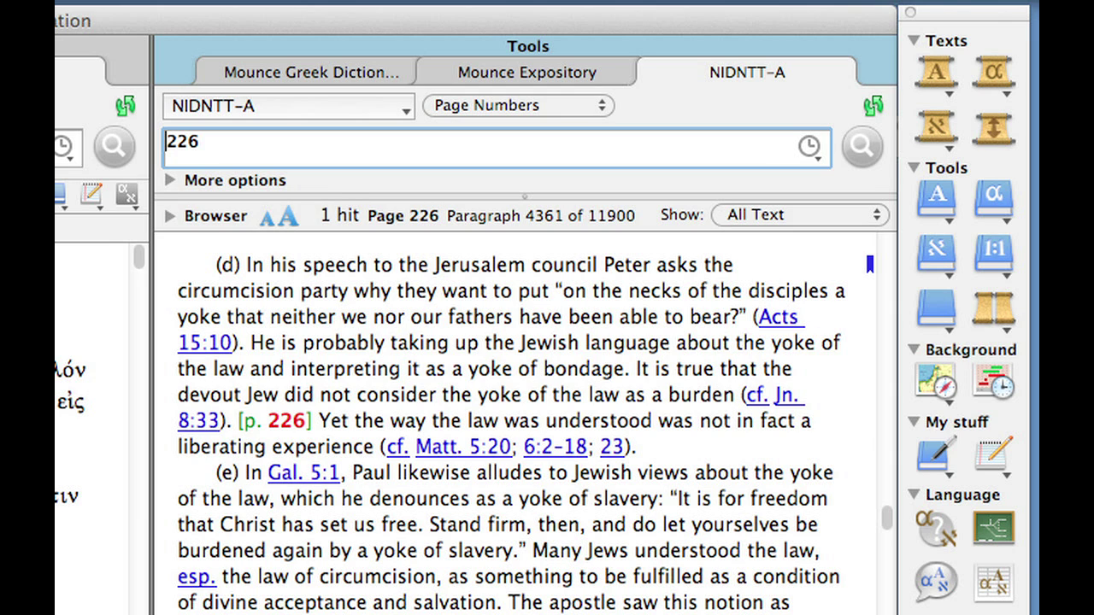
click(168, 215)
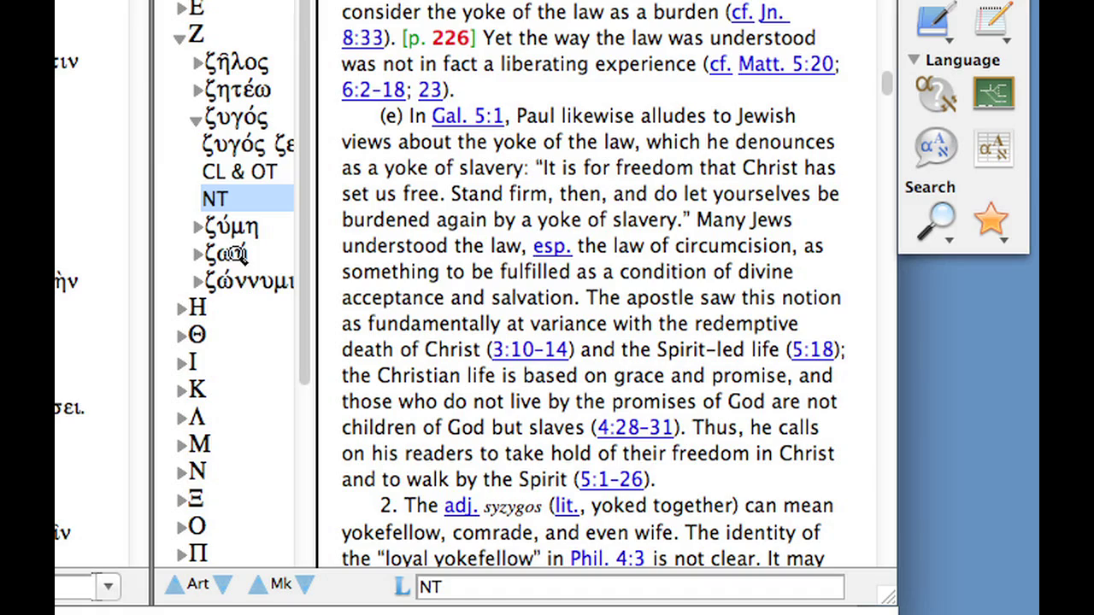
click(226, 254)
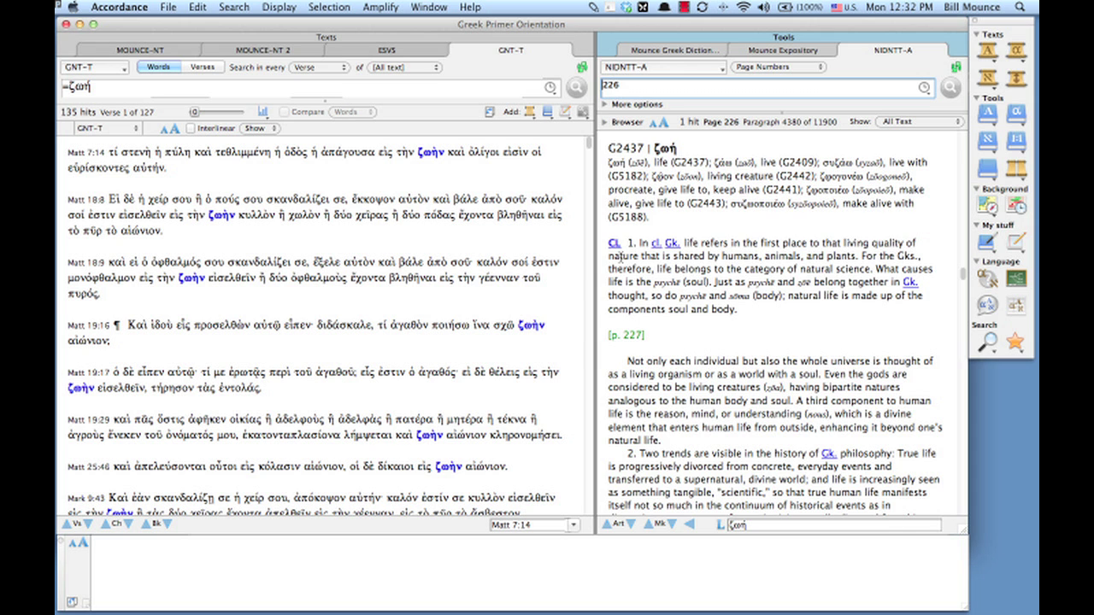
Step: Look through the CL, OT and NT sections of the NIDNTT-A article on ζωή
scroll(621, 258, down, 3)
scroll(620, 258, down, 10)
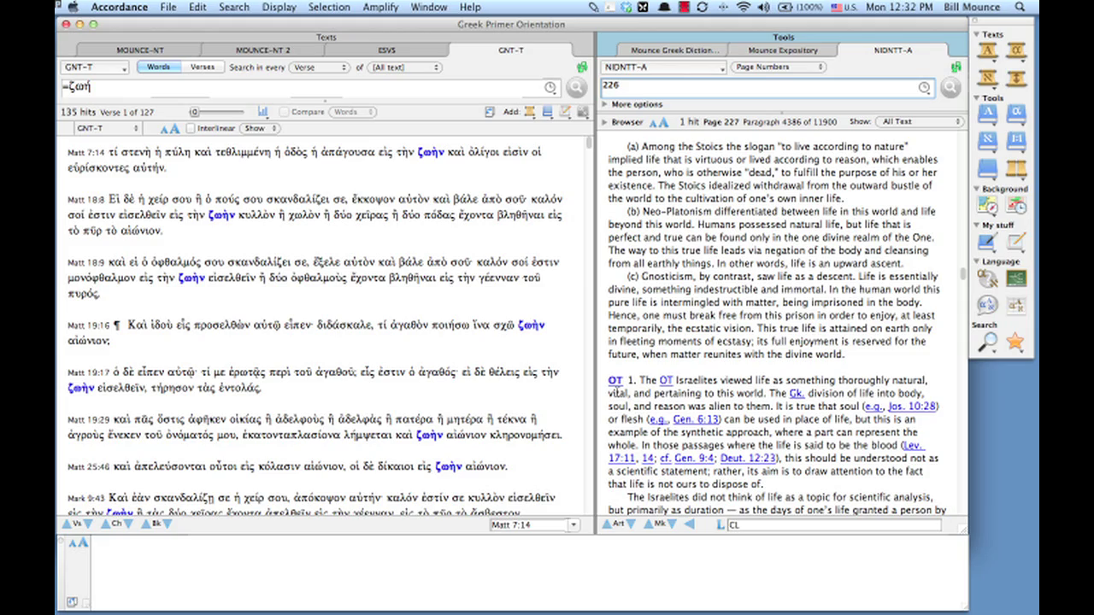
scroll(615, 393, down, 15)
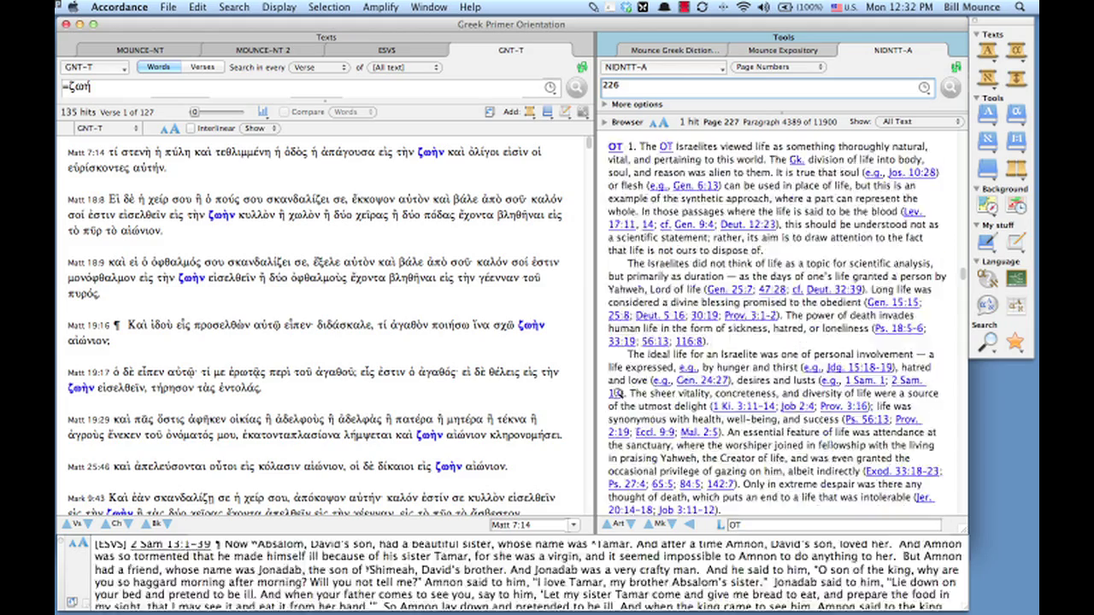
scroll(615, 393, down, 15)
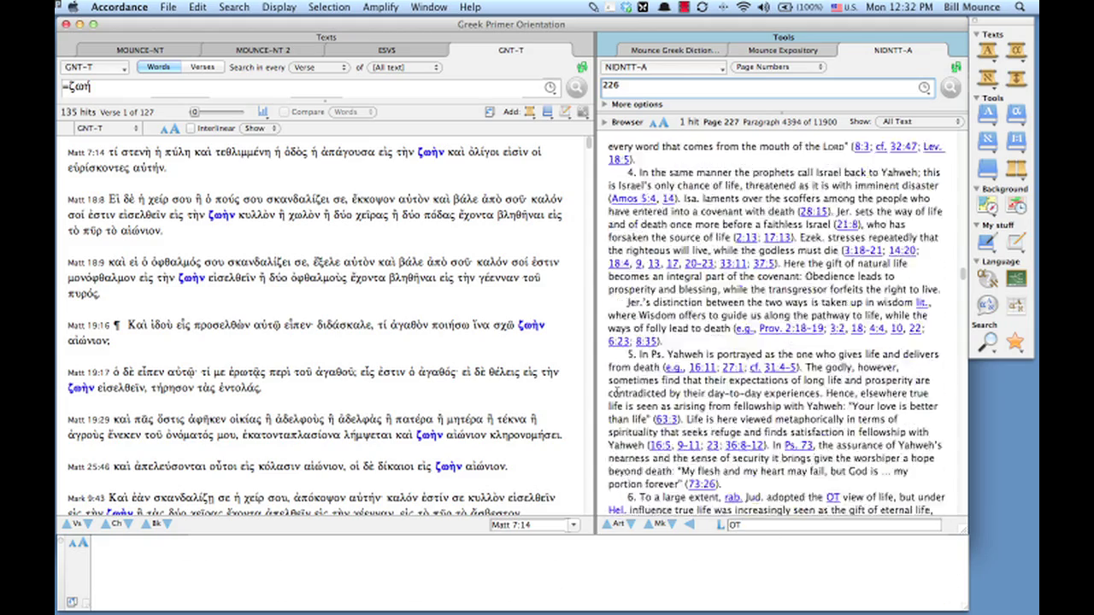
scroll(617, 392, down, 15)
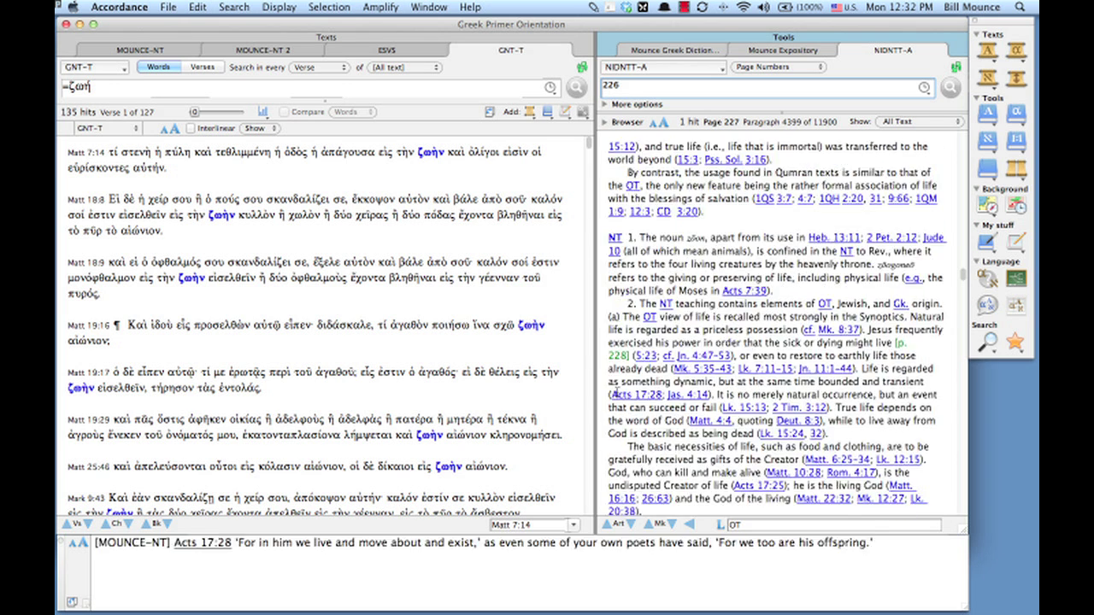
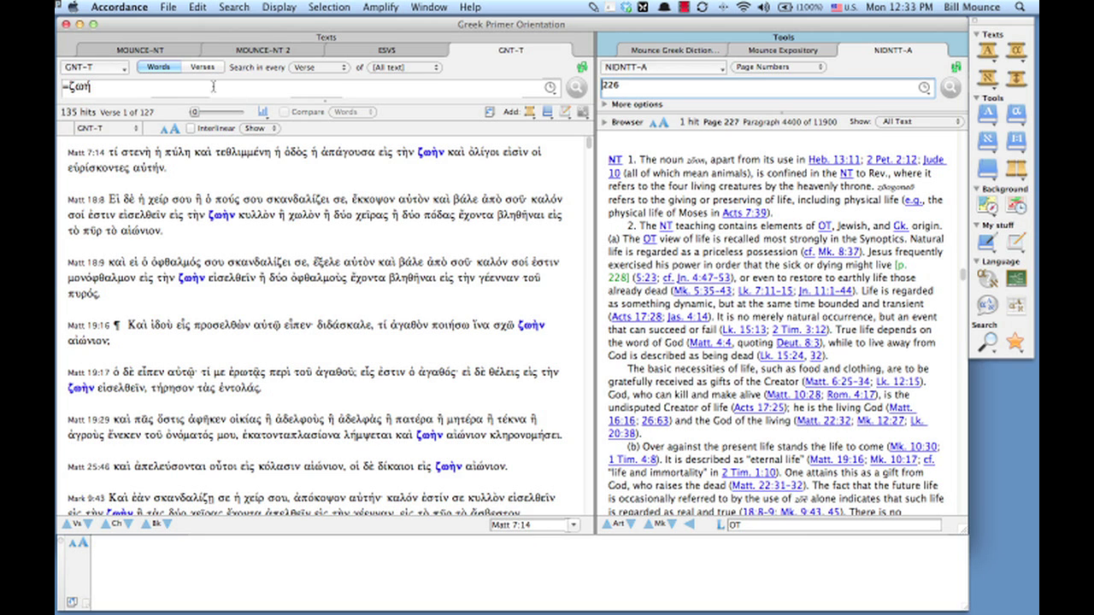
Step: Look up ζωὴν from the GNT-T pane of Matt 7:14 in BDAG and read through its entry
click(178, 56)
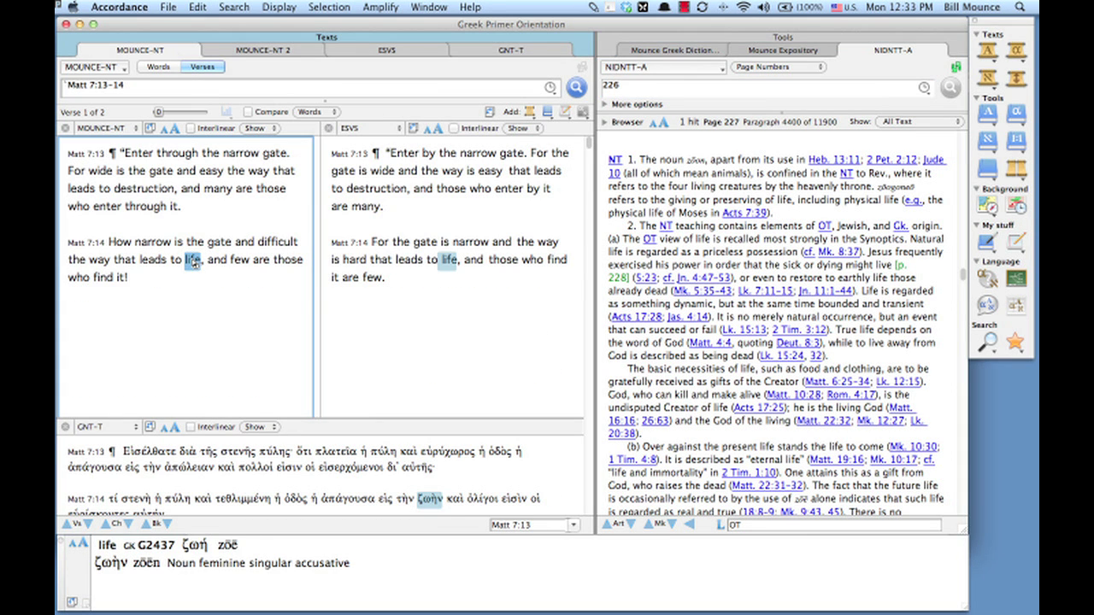
click(428, 498)
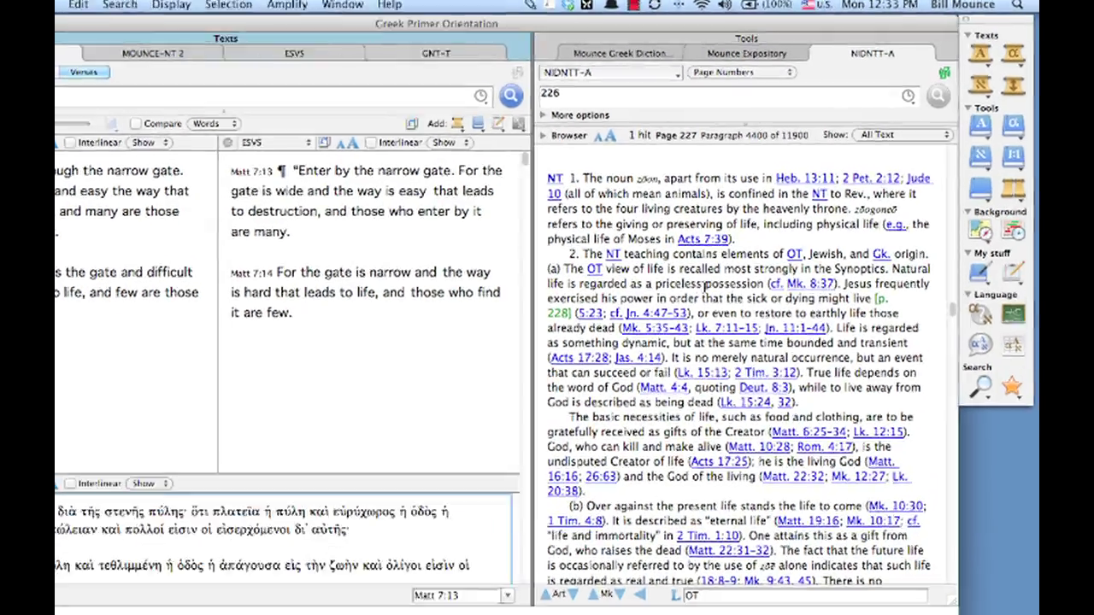
click(1012, 122)
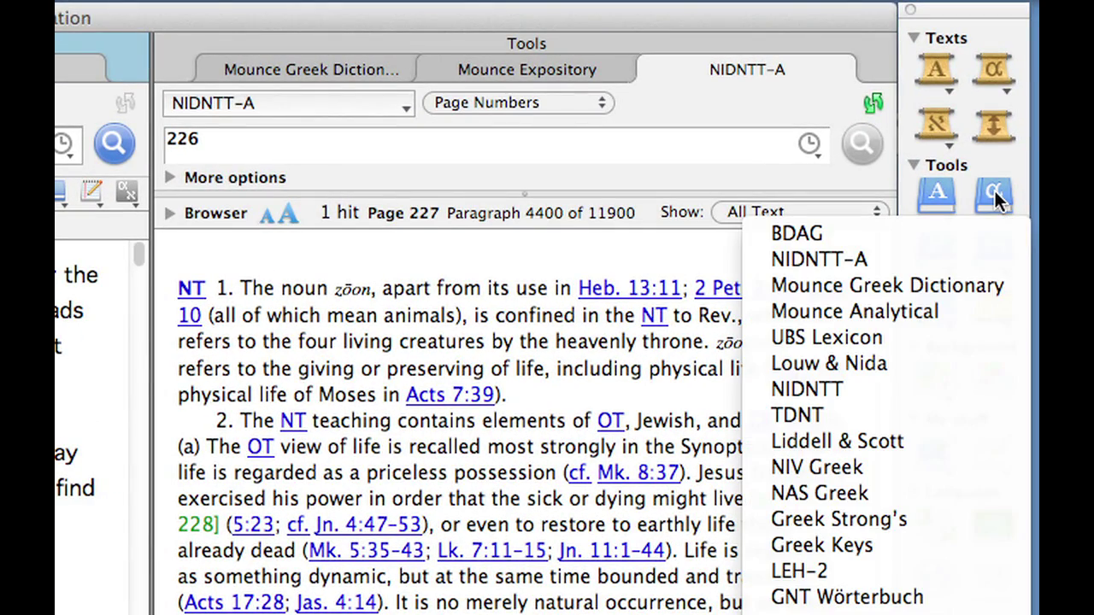
click(989, 245)
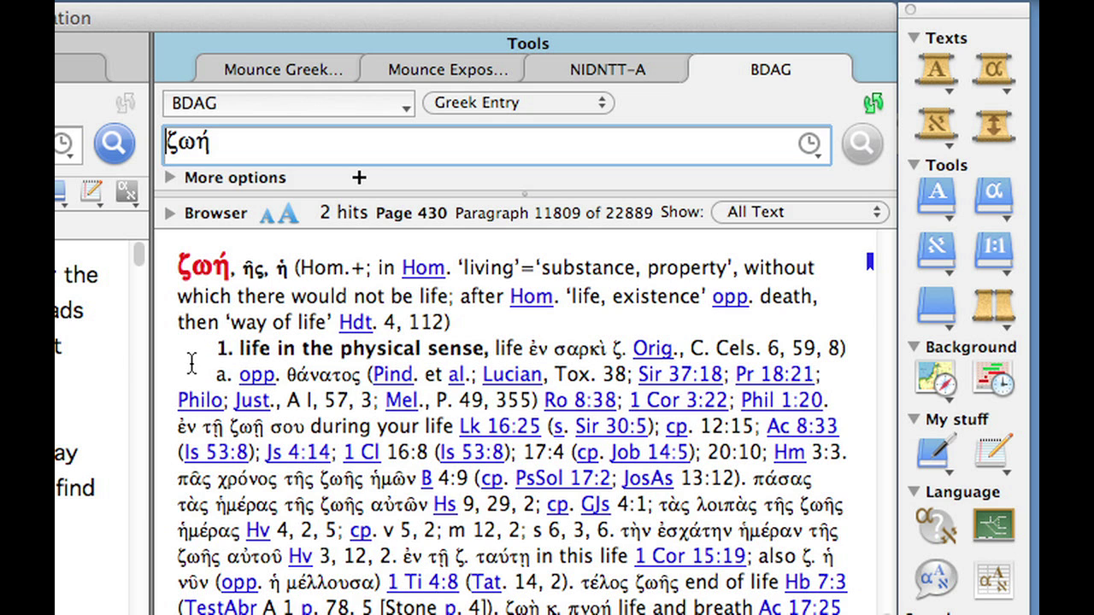
scroll(192, 361, down, 10)
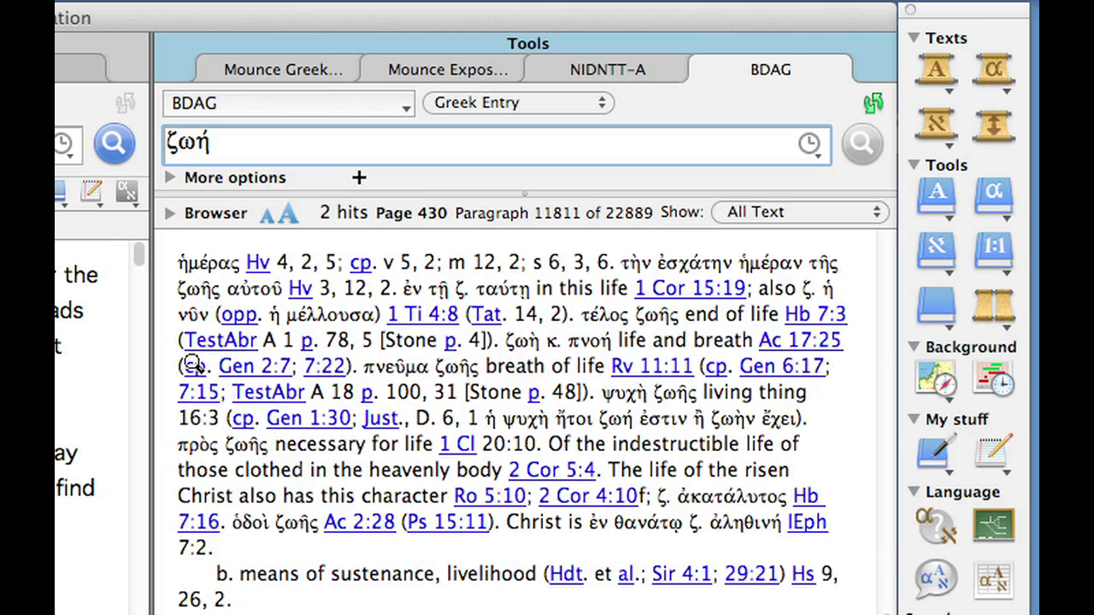
Step: Read on through the rest of the BDAG entry on ζωή down to its closing bibliography
scroll(192, 361, down, 15)
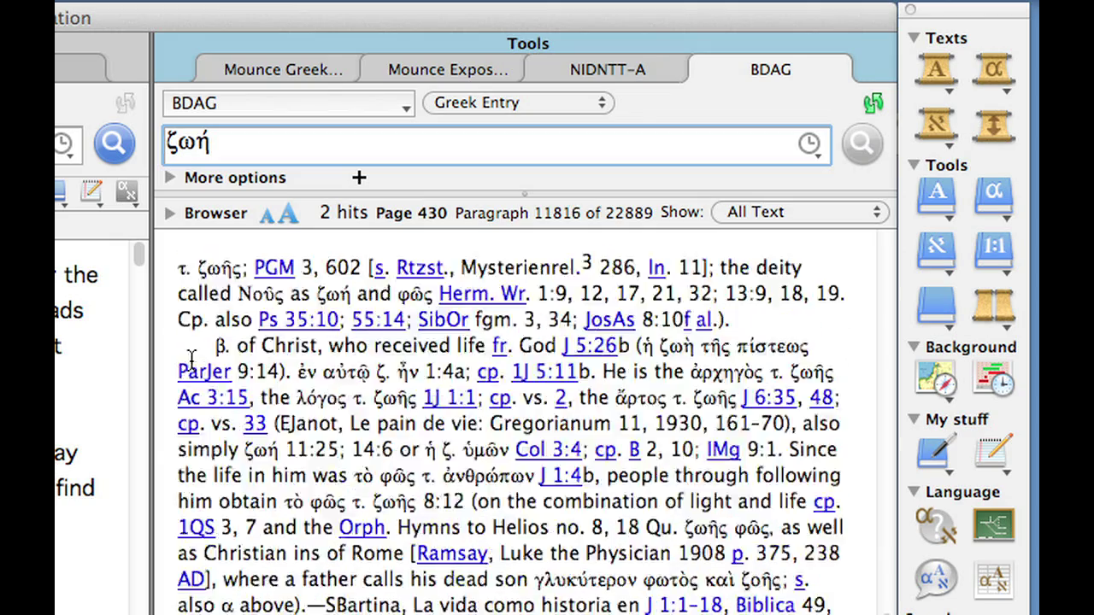
scroll(191, 365, down, 3)
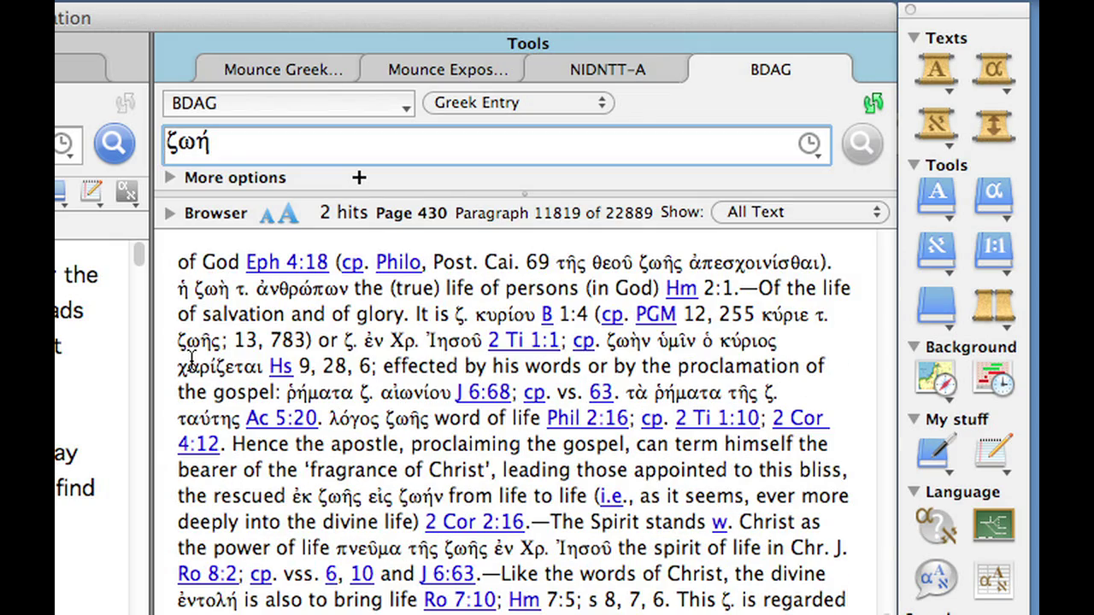
scroll(191, 365, down, 8)
scroll(191, 365, down, 10)
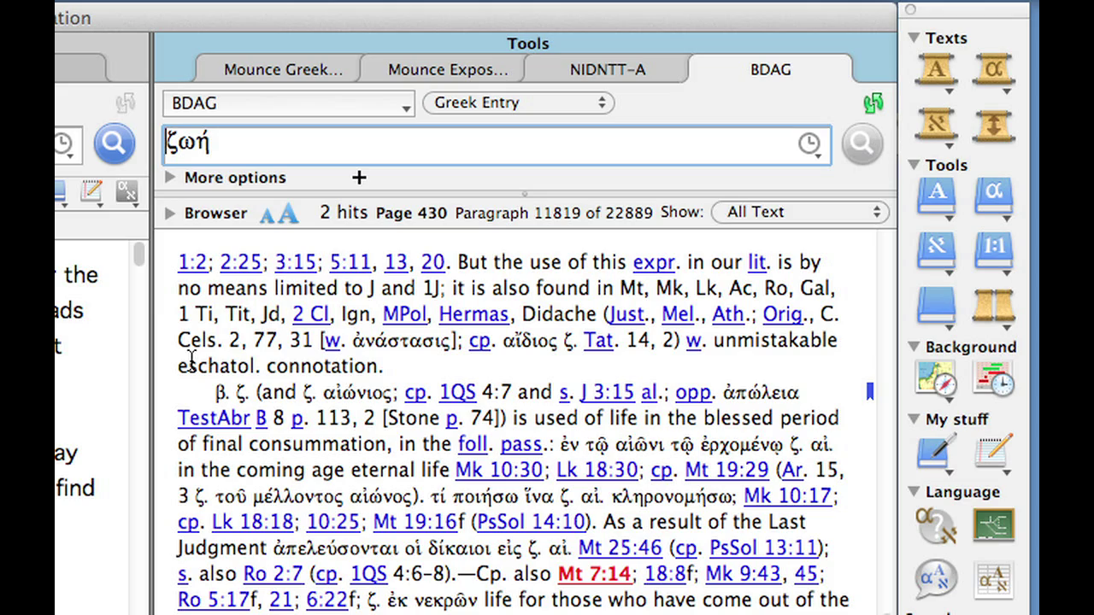
scroll(191, 361, down, 10)
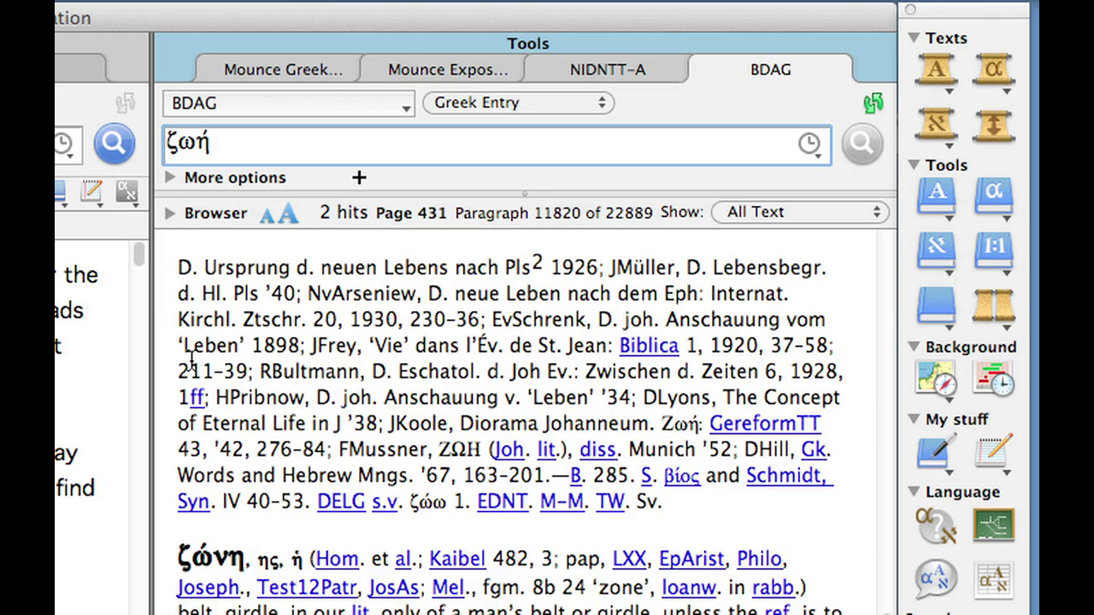
scroll(192, 361, up, 10)
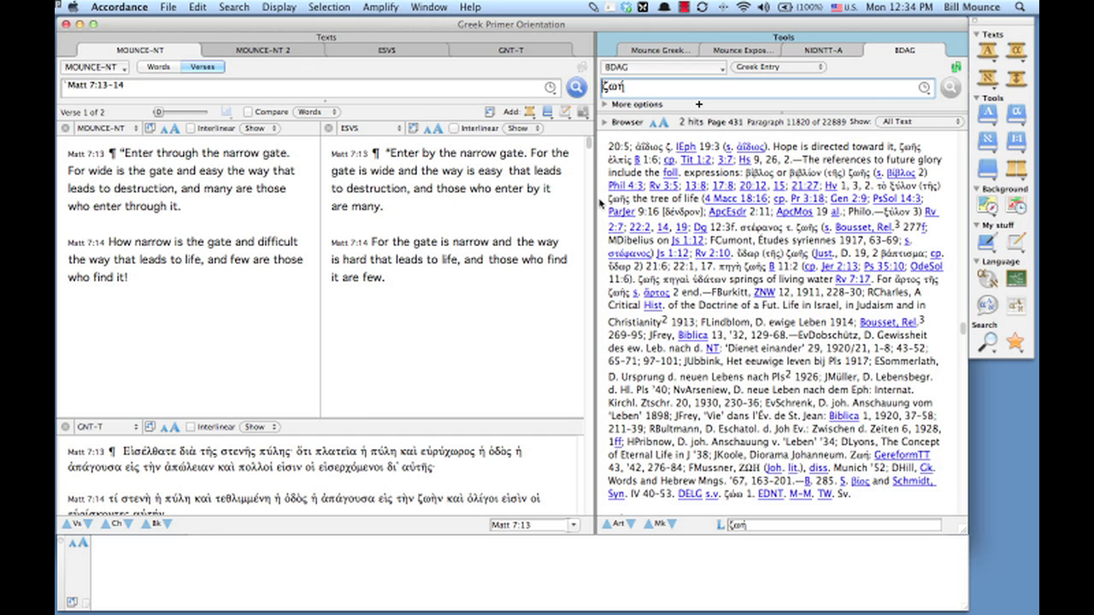
Step: Look up "life" from Matt 7:14 of MOUNCE-NT in the IVP-NB Dictionary, keeping Entry as the search field
mouse_move(557, 154)
click(134, 51)
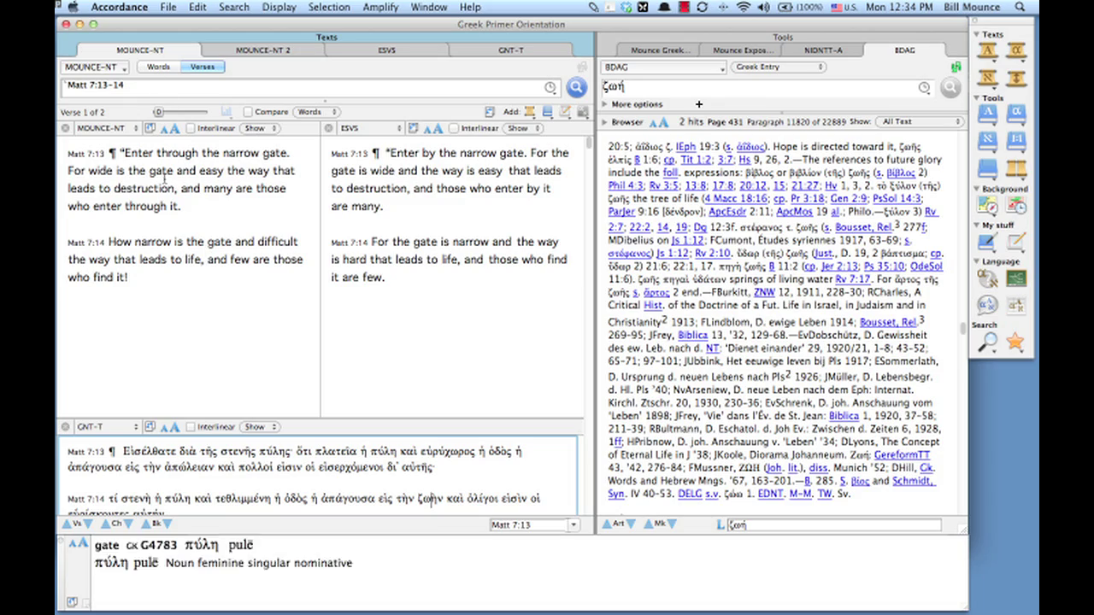
mouse_move(187, 260)
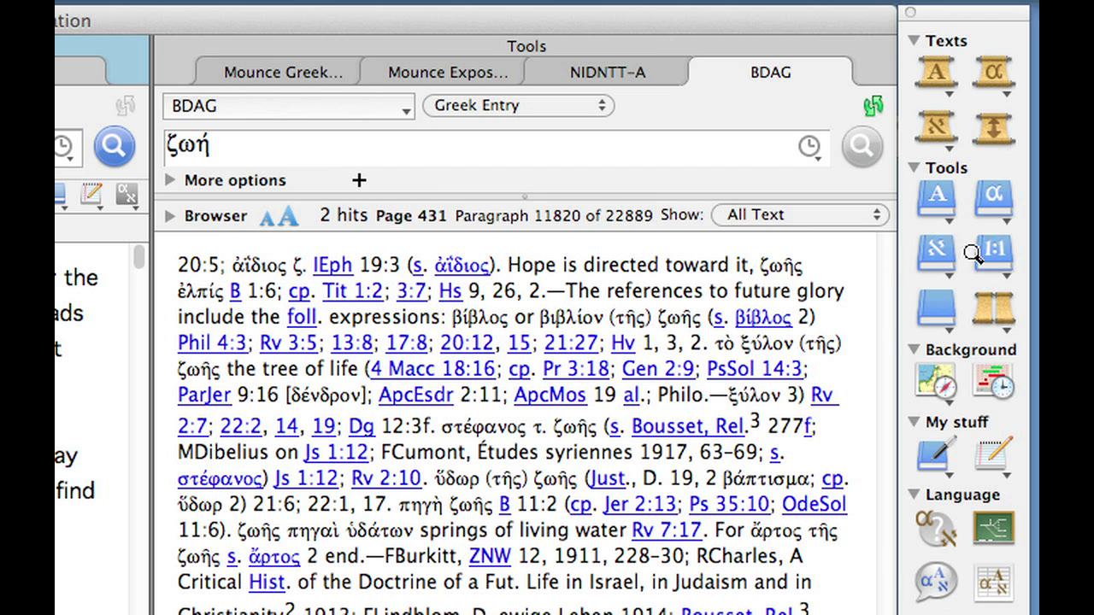
click(943, 198)
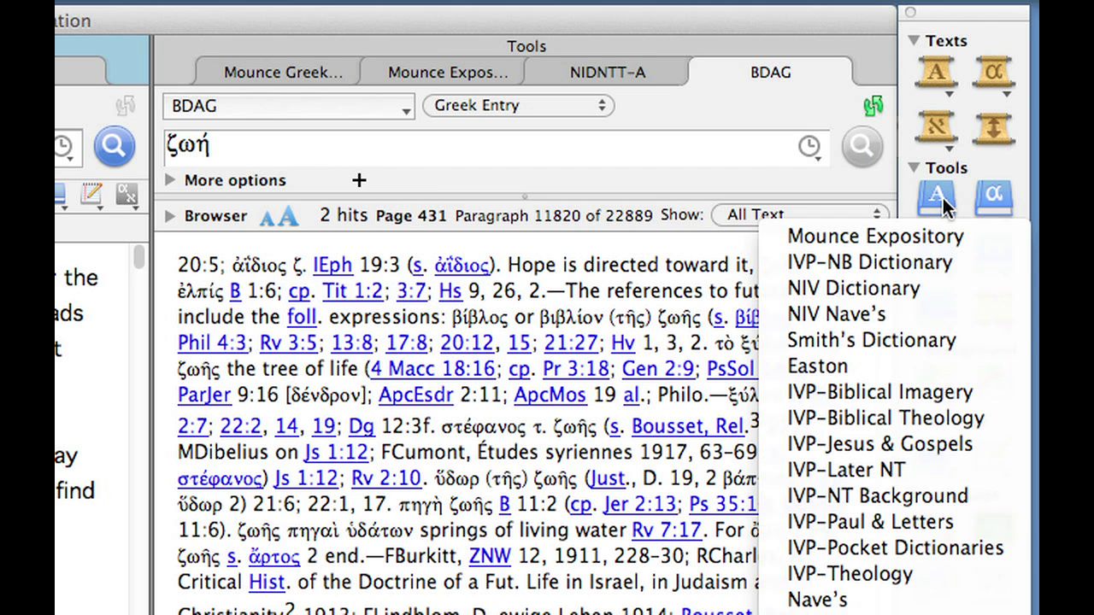
click(936, 265)
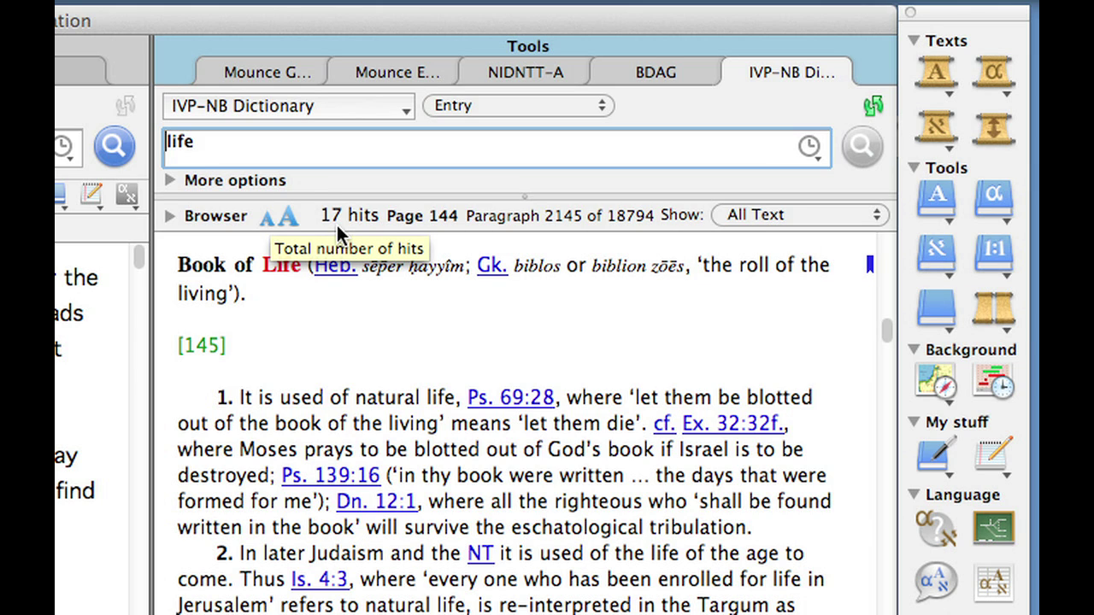
click(521, 106)
click(521, 106)
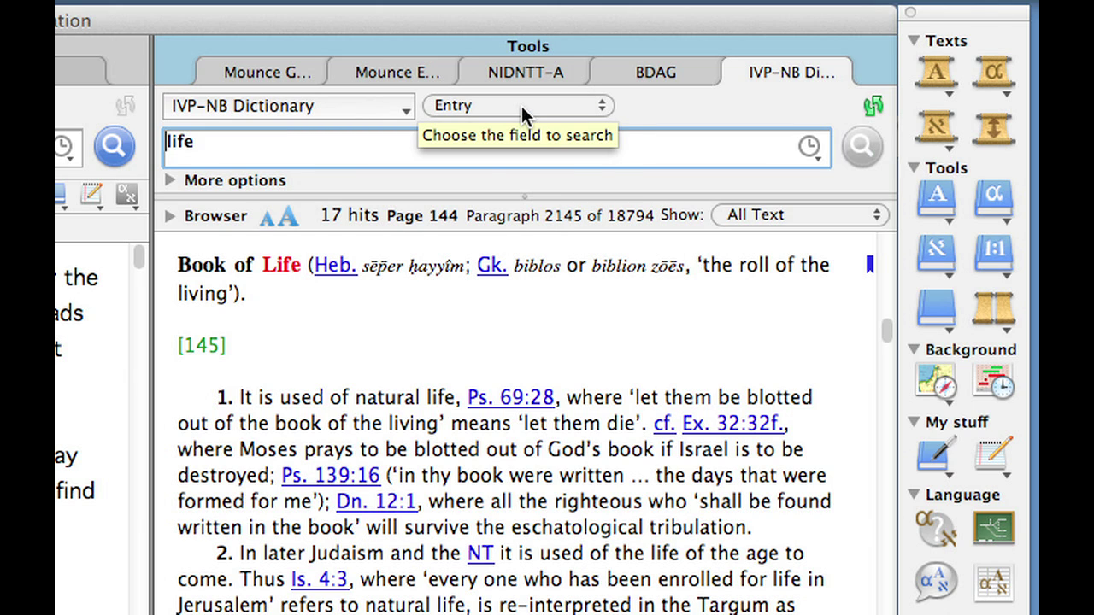
Step: Open the Life article under L in the IVP-NB Dictionary's contents browser, hiding the browser when done
click(168, 216)
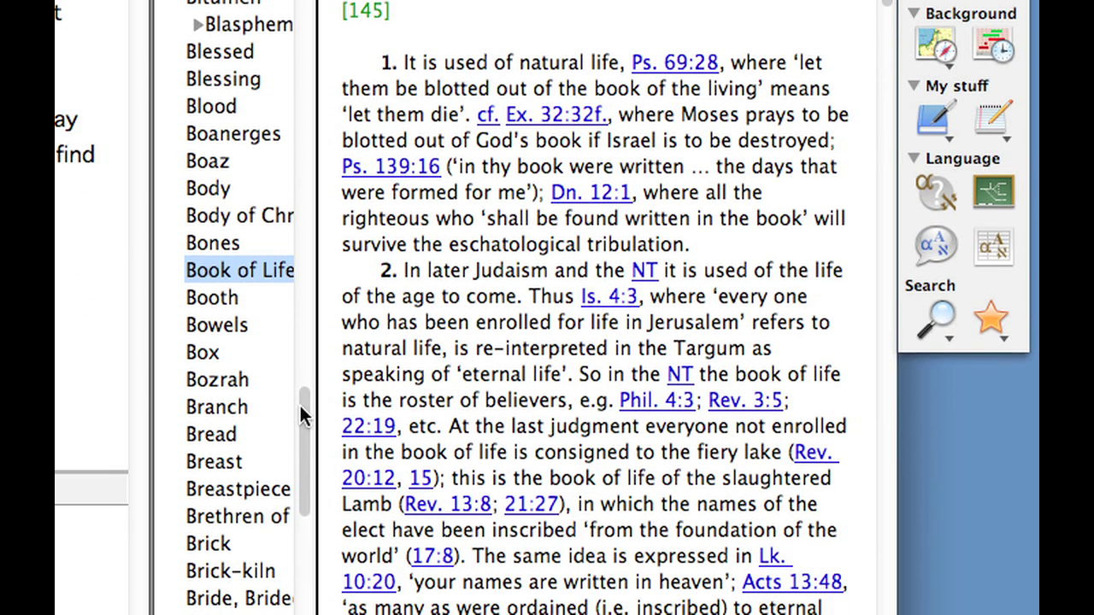
drag(299, 403, 304, 541)
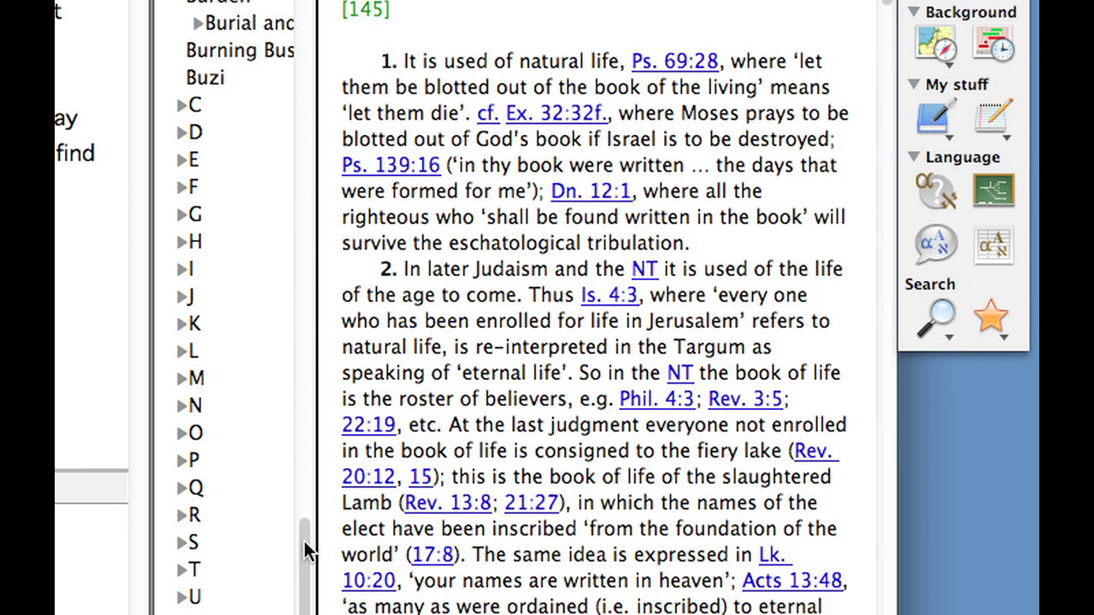
click(181, 350)
drag(307, 352, 308, 469)
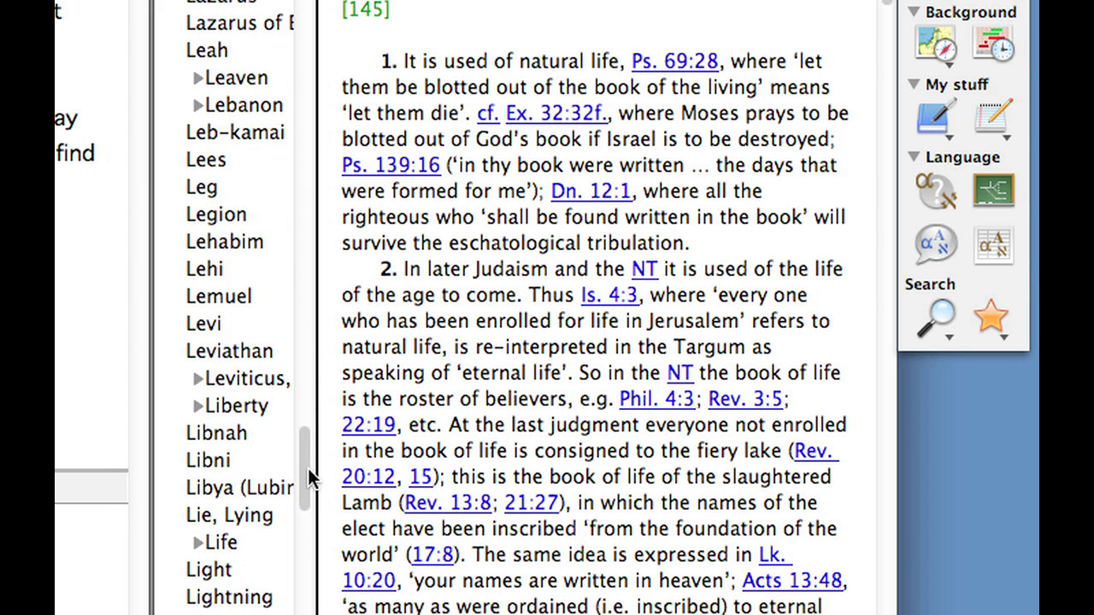
click(220, 542)
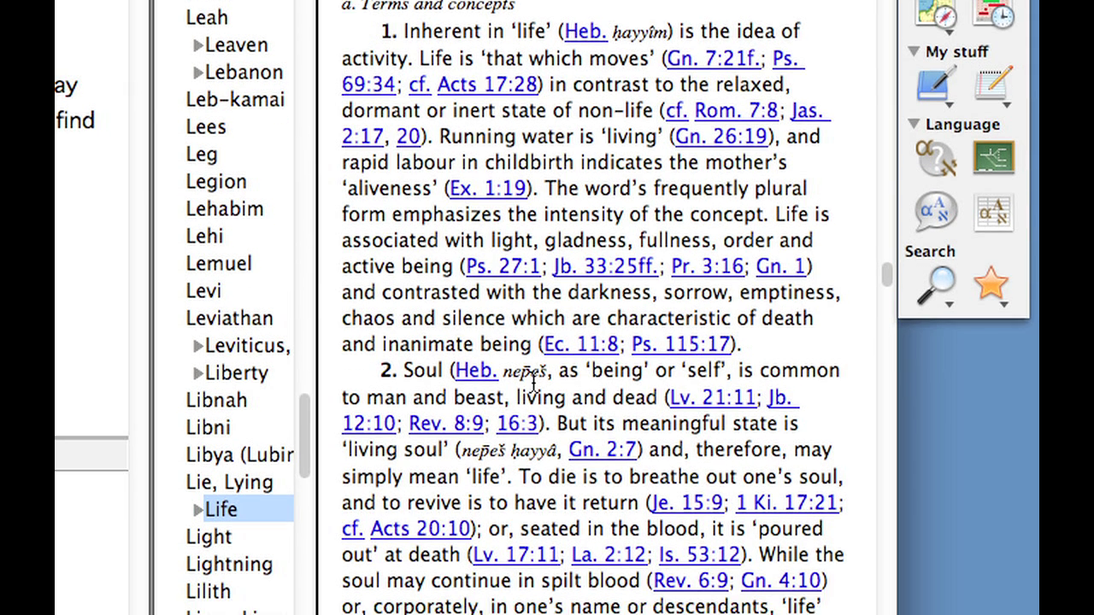
scroll(531, 419, up, 5)
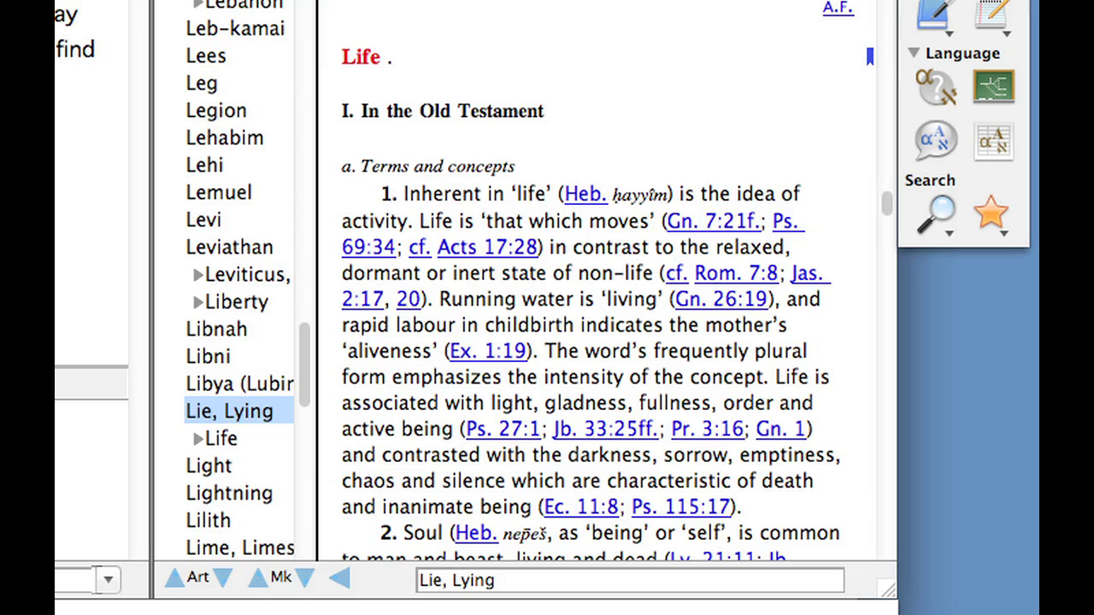
key(alt+super+b)
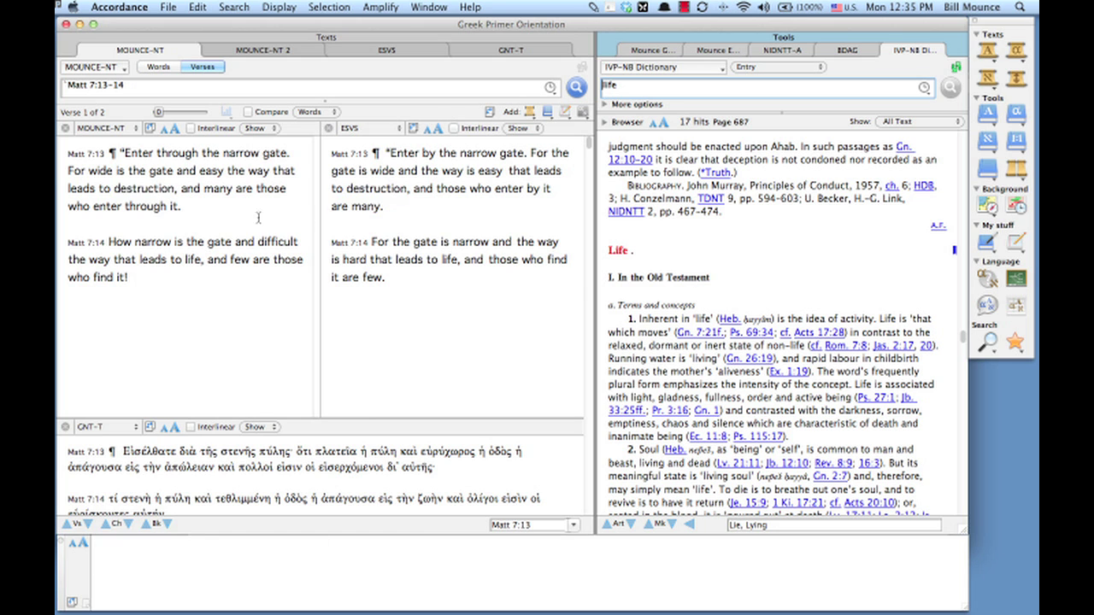
Step: Look up the Matt 7:14 reference of MOUNCE-NT in the Tyndale Commentary and view the list of reference tools
mouse_move(119, 243)
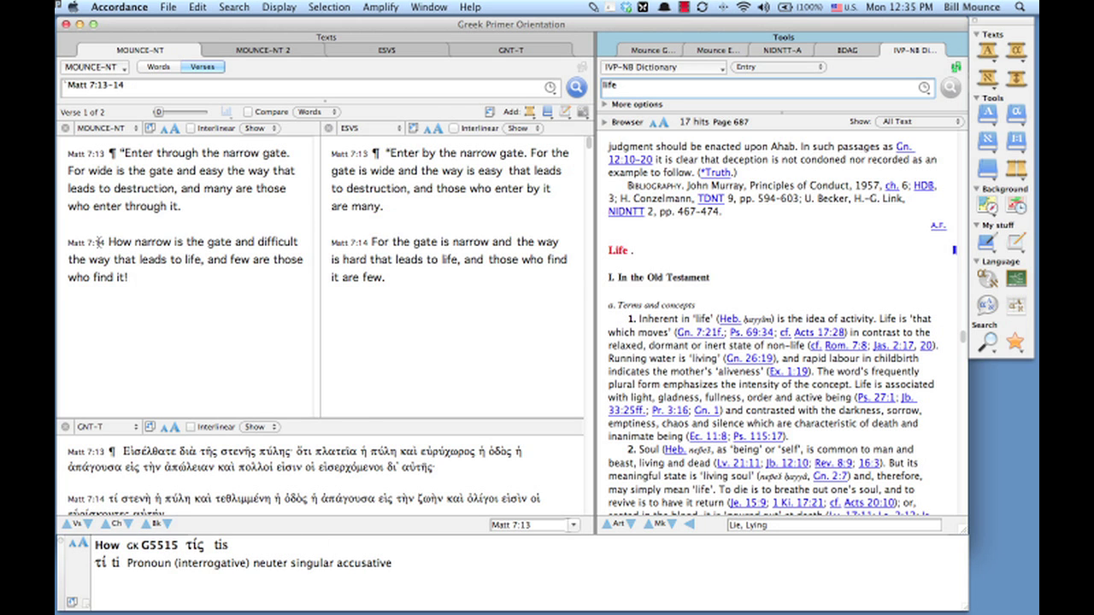
click(99, 242)
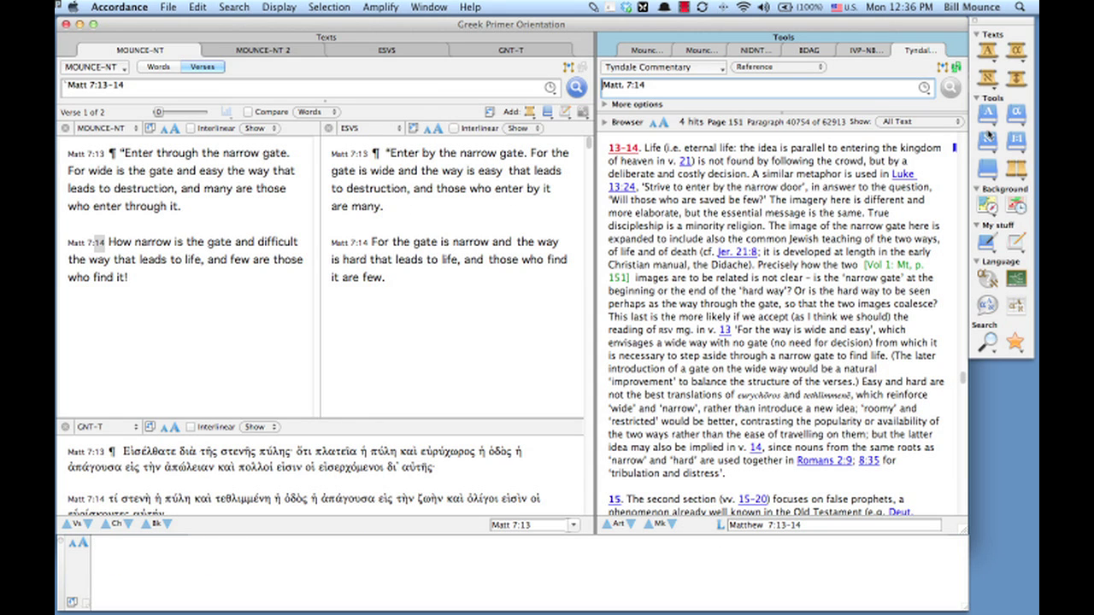
click(1019, 146)
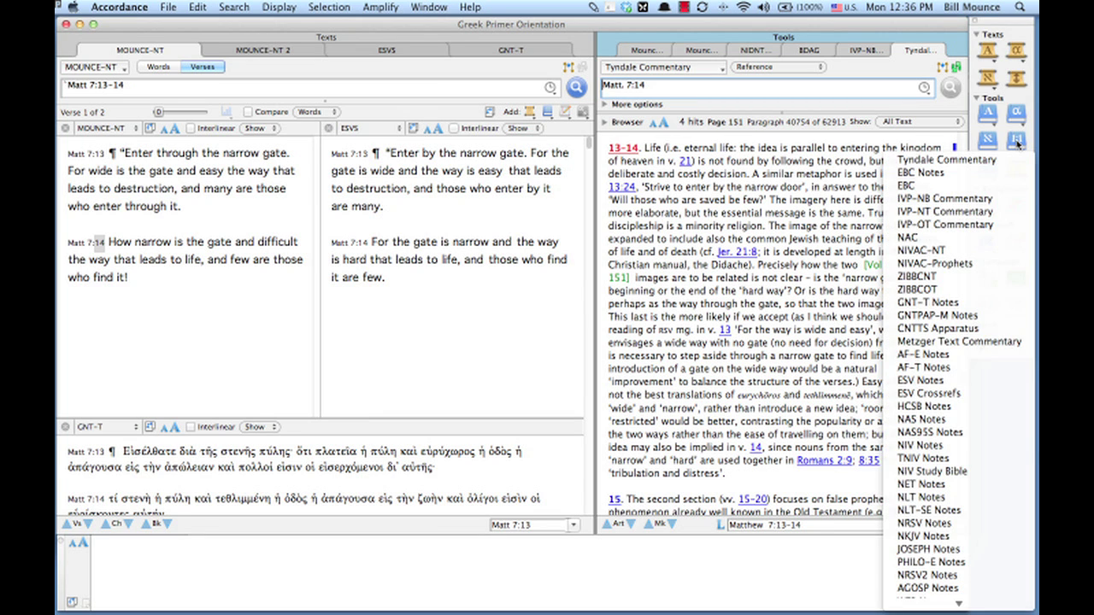
click(1018, 145)
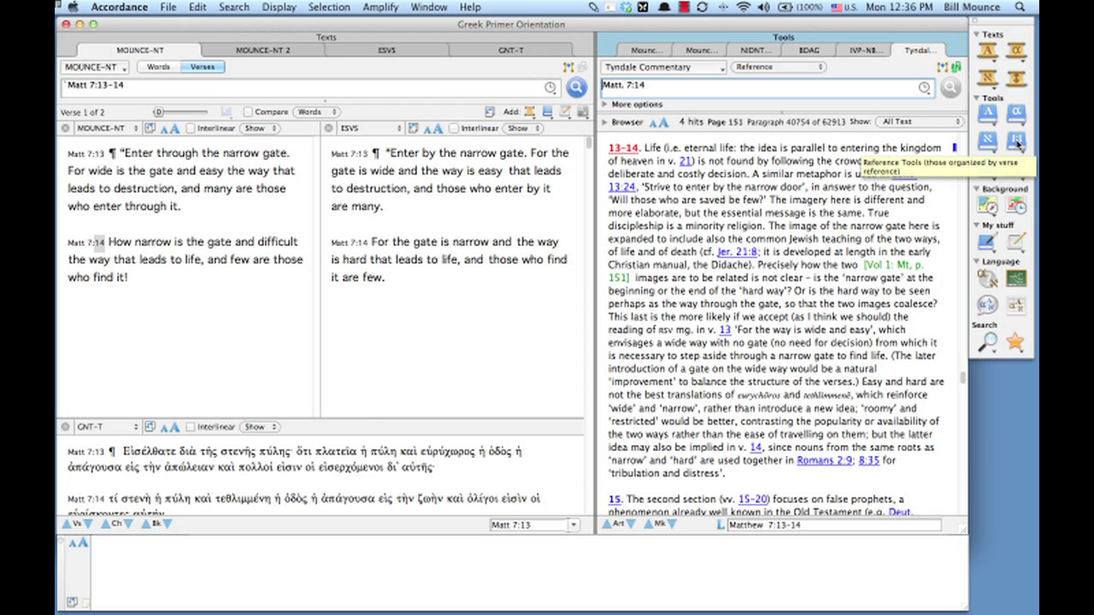
Step: Look up the Matt 7:14 reference in the EBC commentary and check the order of the reference tools
click(99, 244)
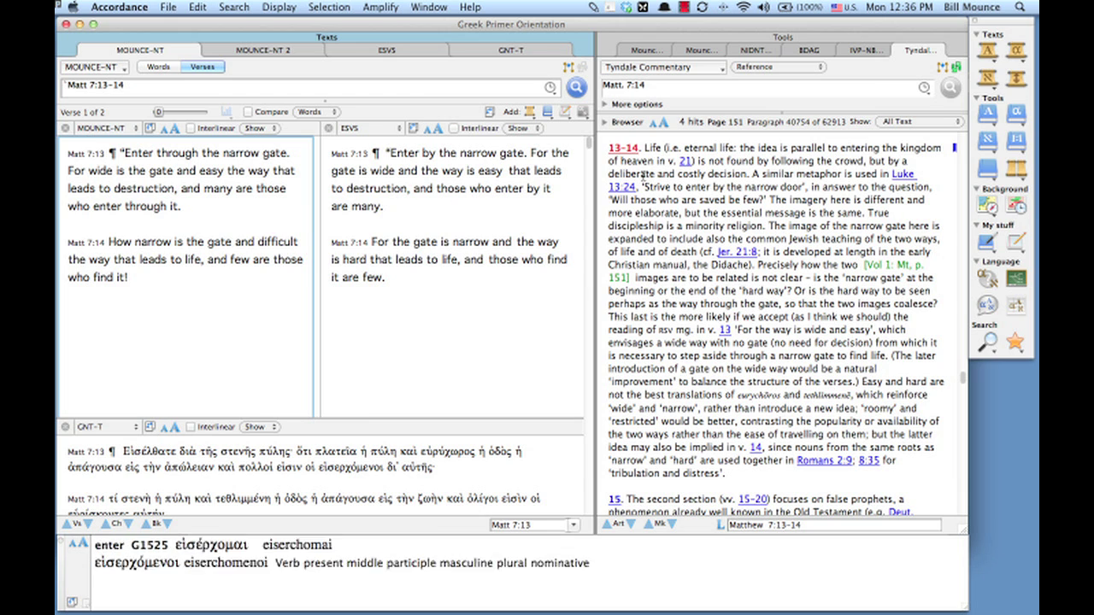
click(1016, 142)
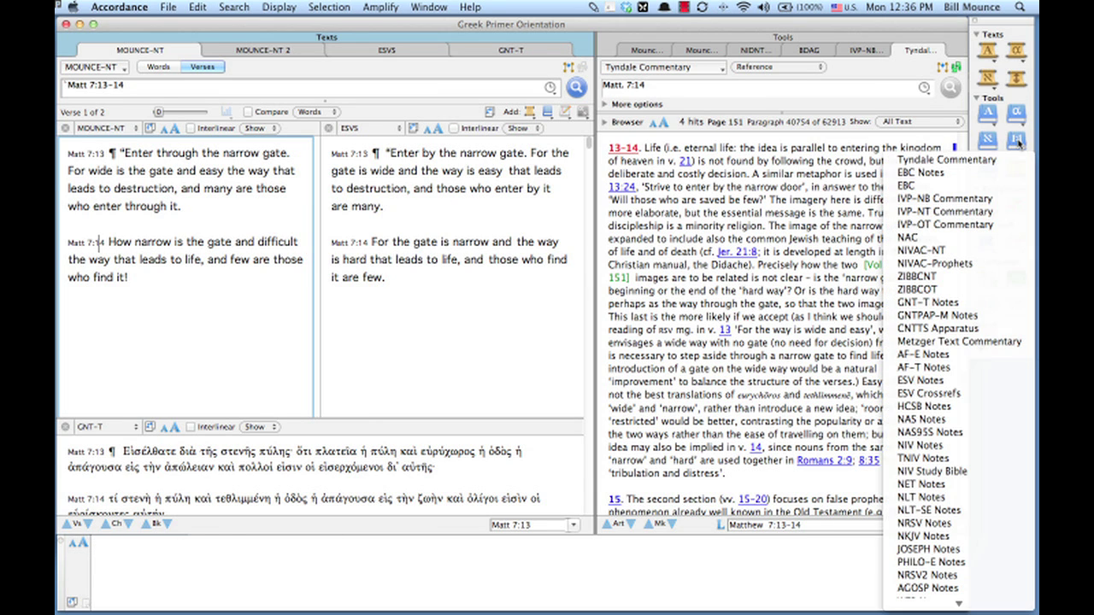
click(987, 187)
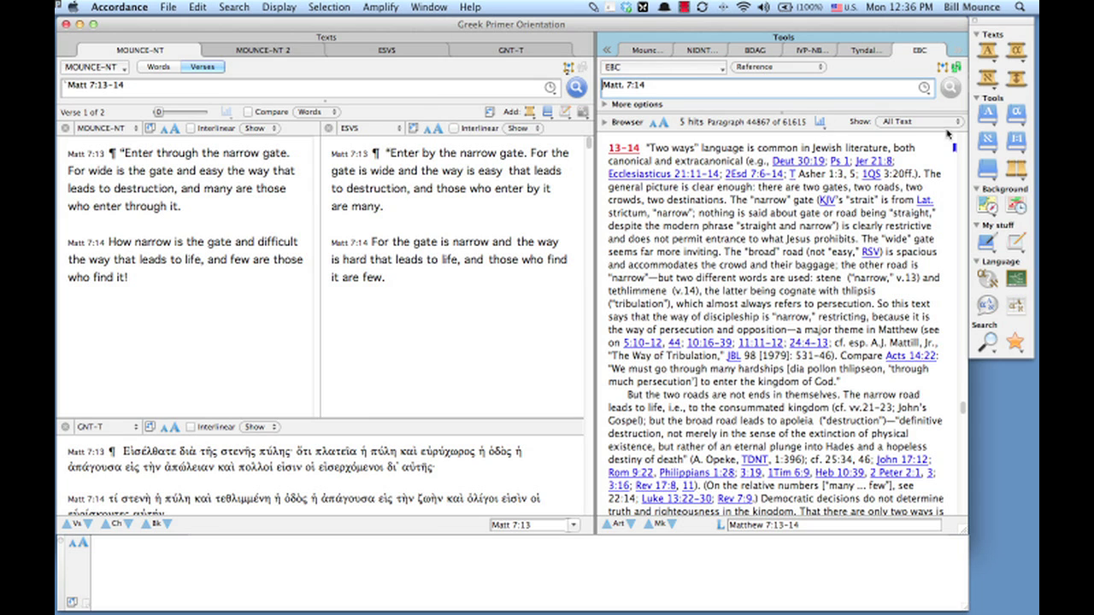
click(1017, 144)
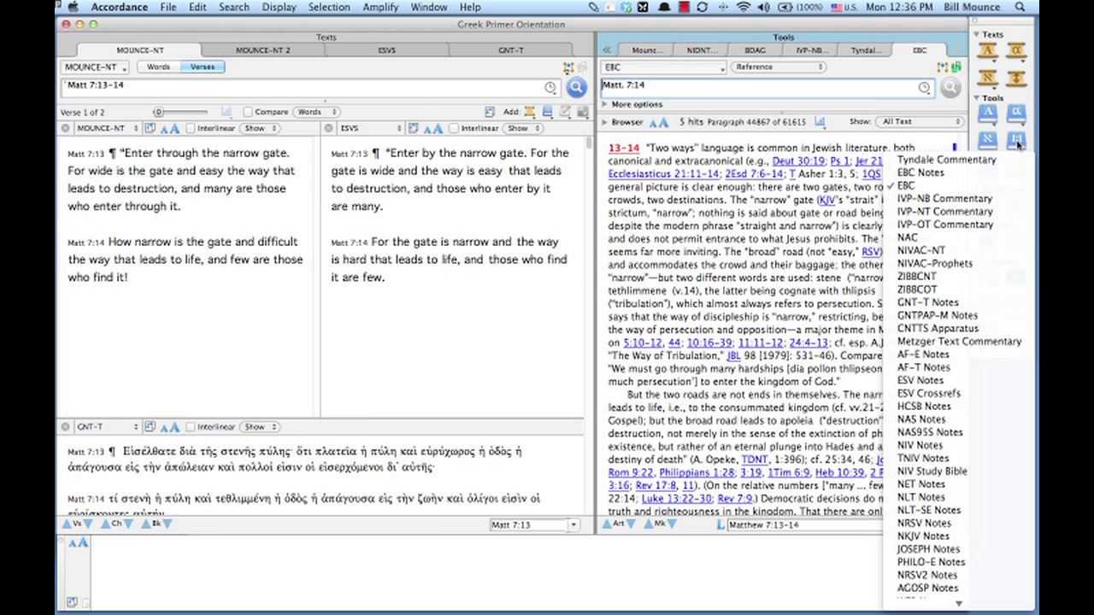
click(1018, 146)
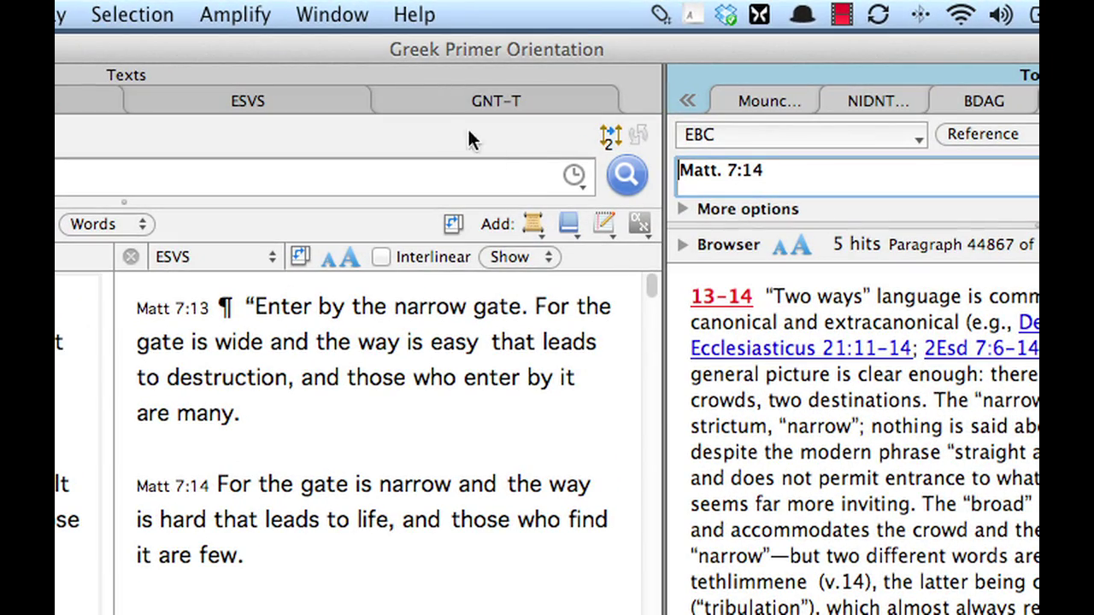
Step: Show the Library window and collapse its Texts, English Tools and My Groups sections
click(340, 17)
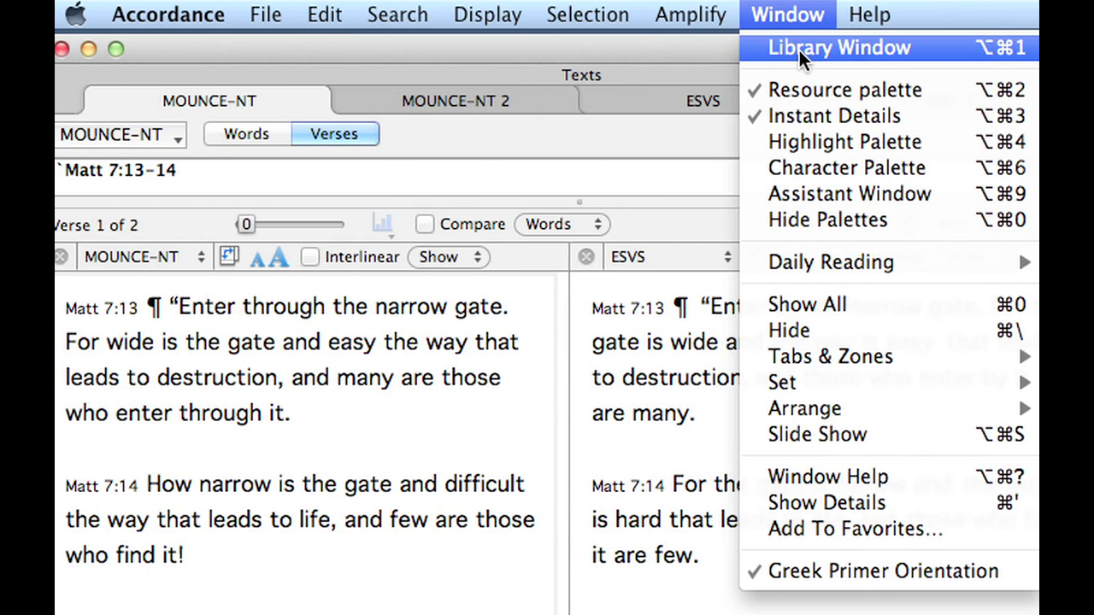
click(346, 50)
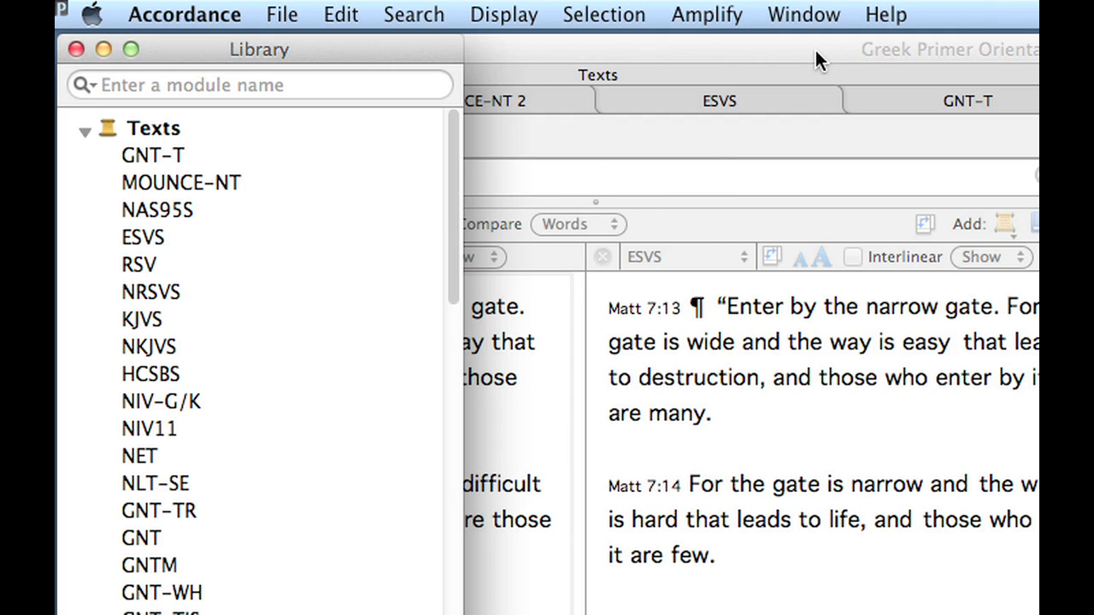
click(86, 130)
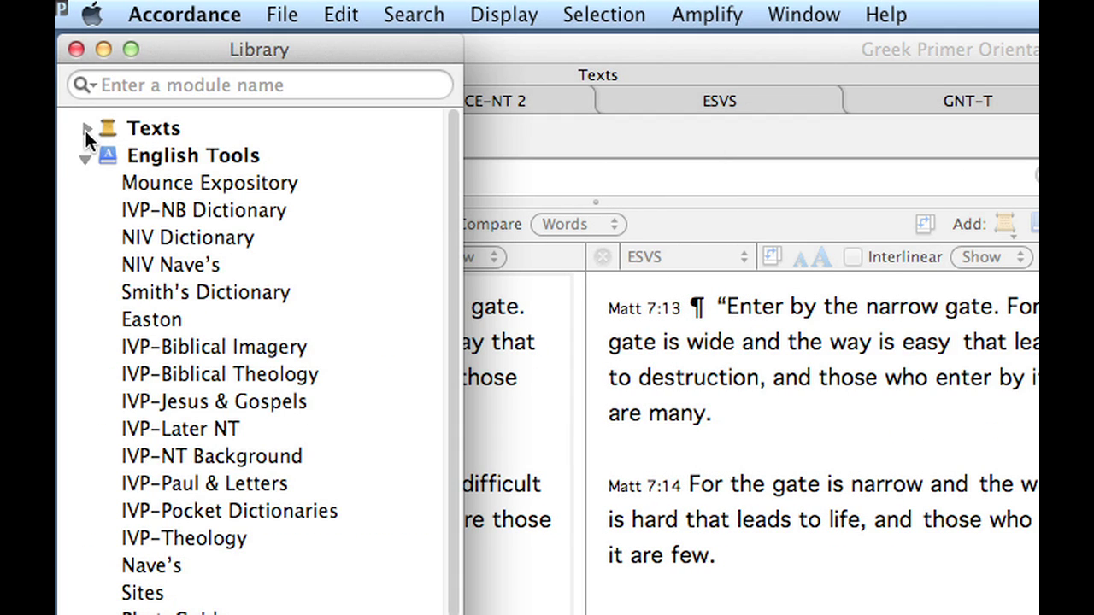
click(82, 153)
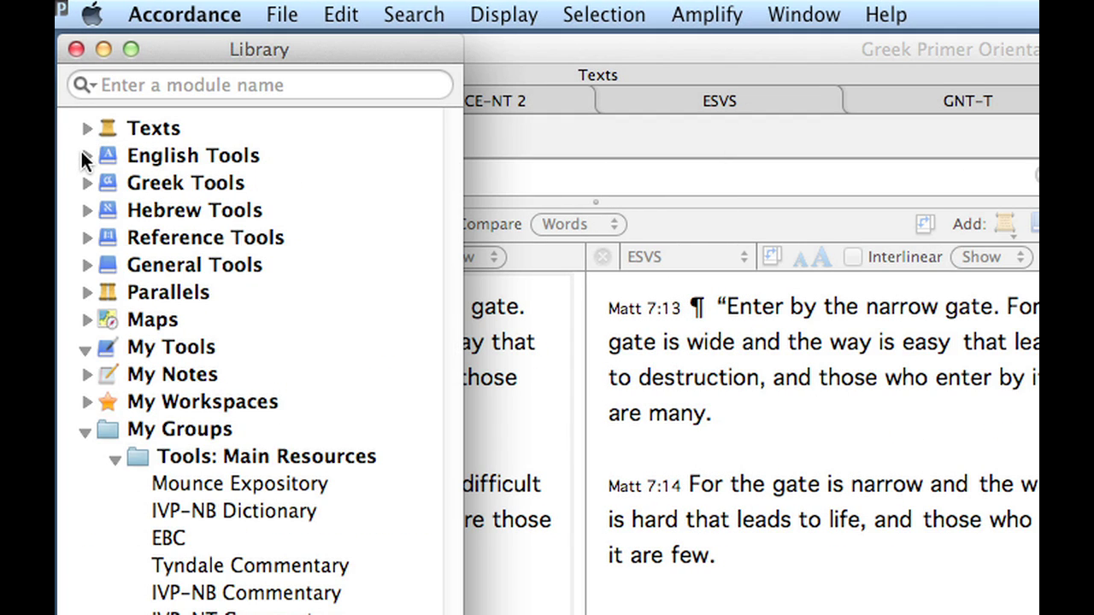
click(85, 432)
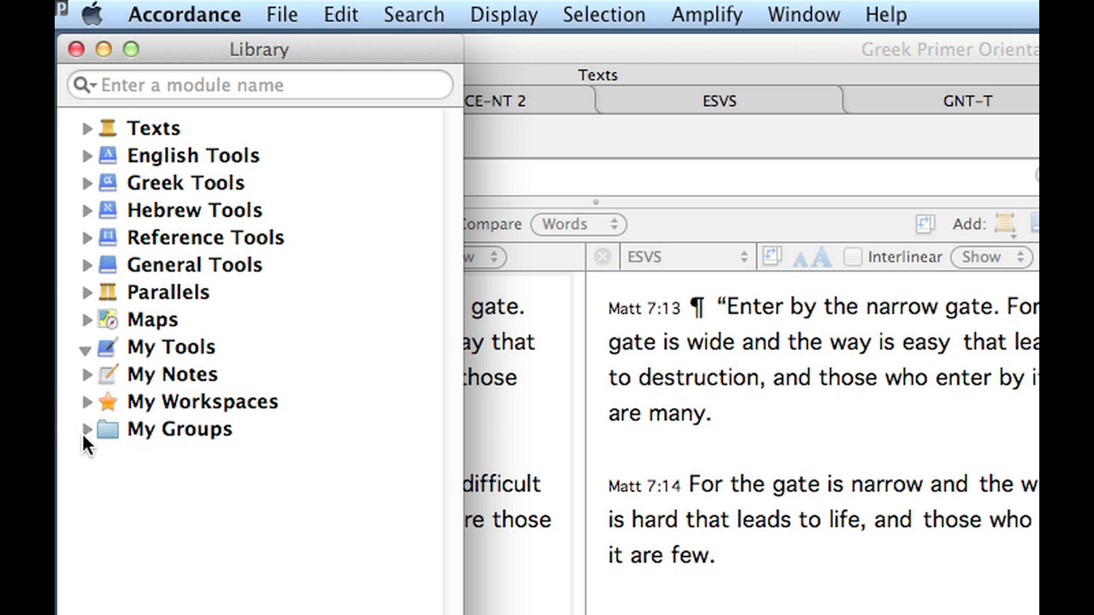
Step: Move EBC above Tyndale Commentary to the top of the Library's Reference Tools, and close the Library window
click(87, 239)
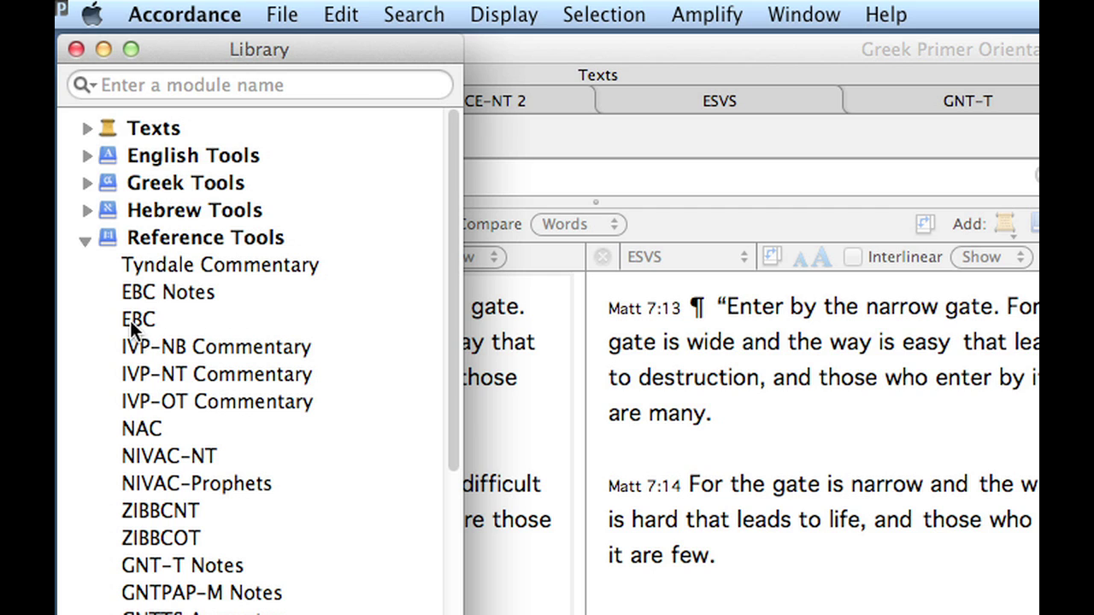
drag(130, 321, 128, 266)
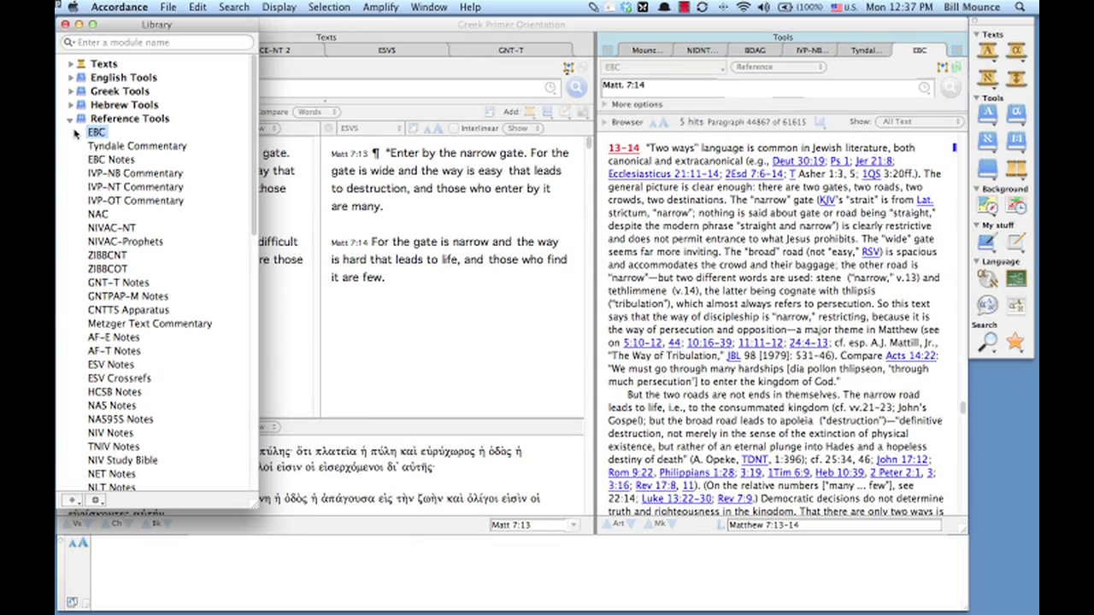
click(65, 24)
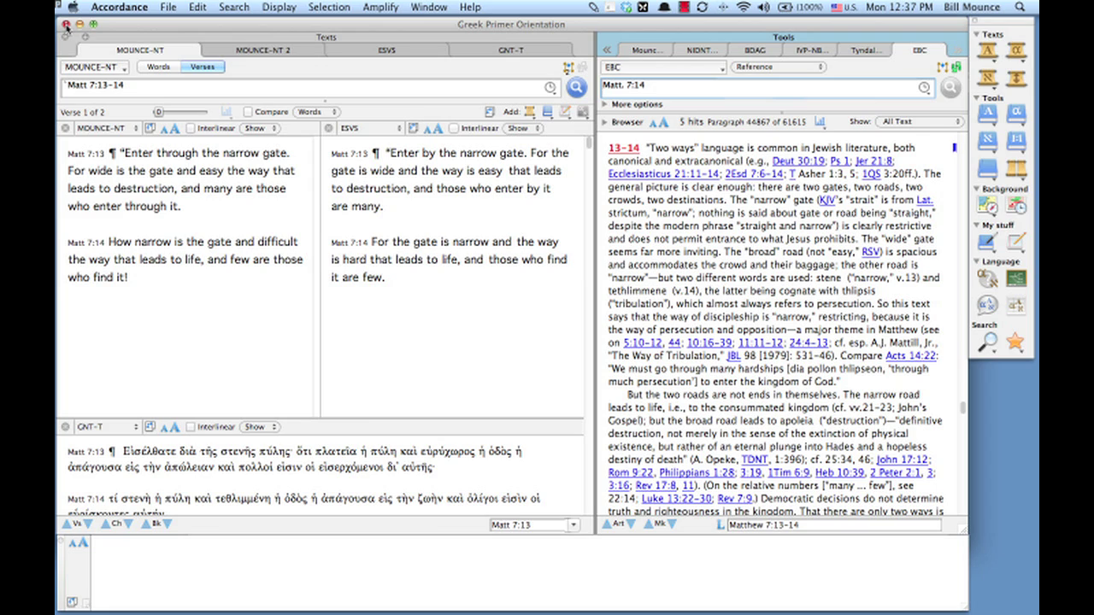